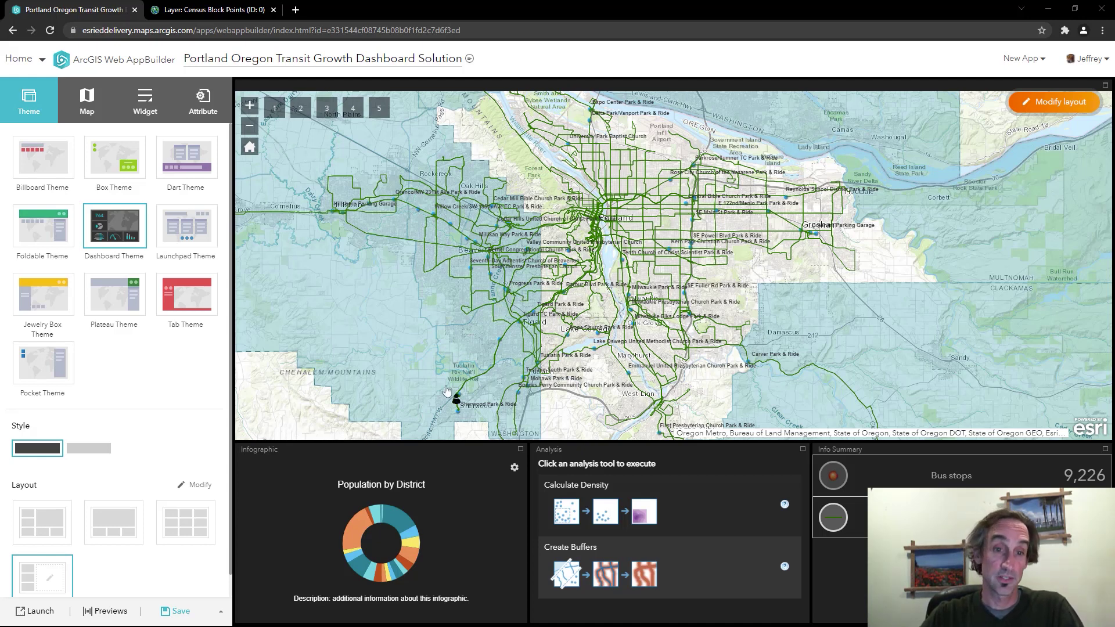
- Begin a new Layer extra data source using the Service URL option, then view the Census Block Points service page
click(204, 100)
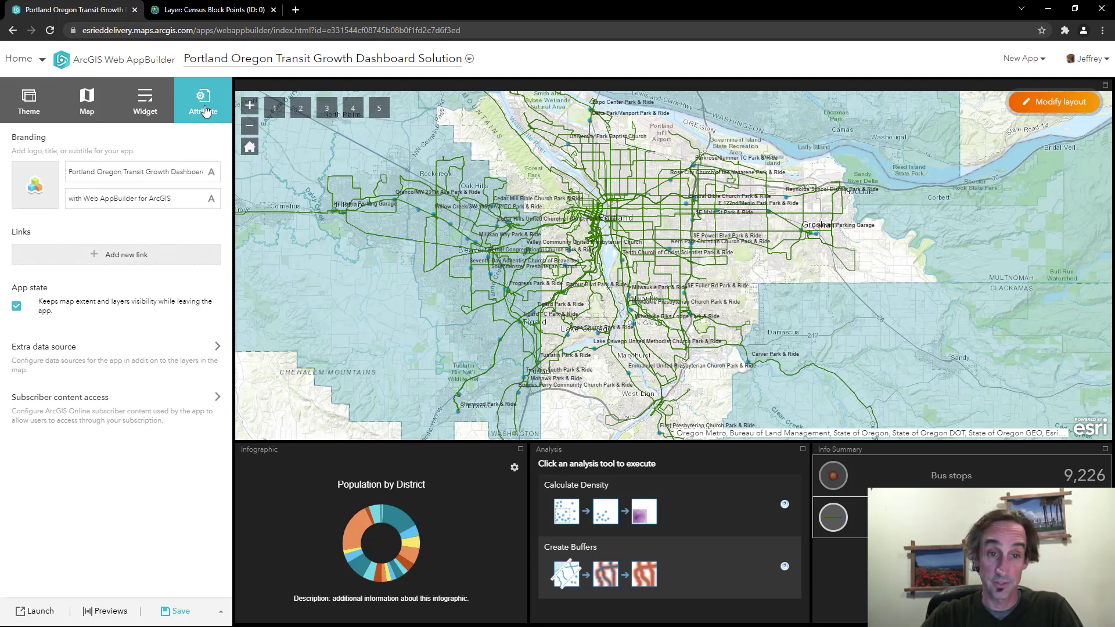
click(56, 358)
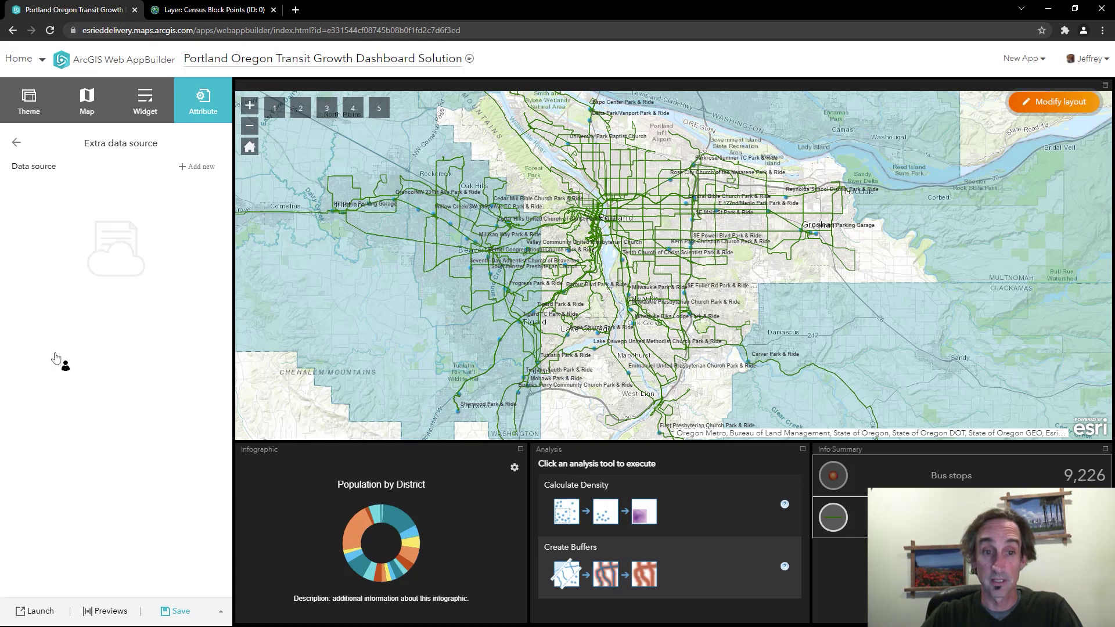
click(201, 168)
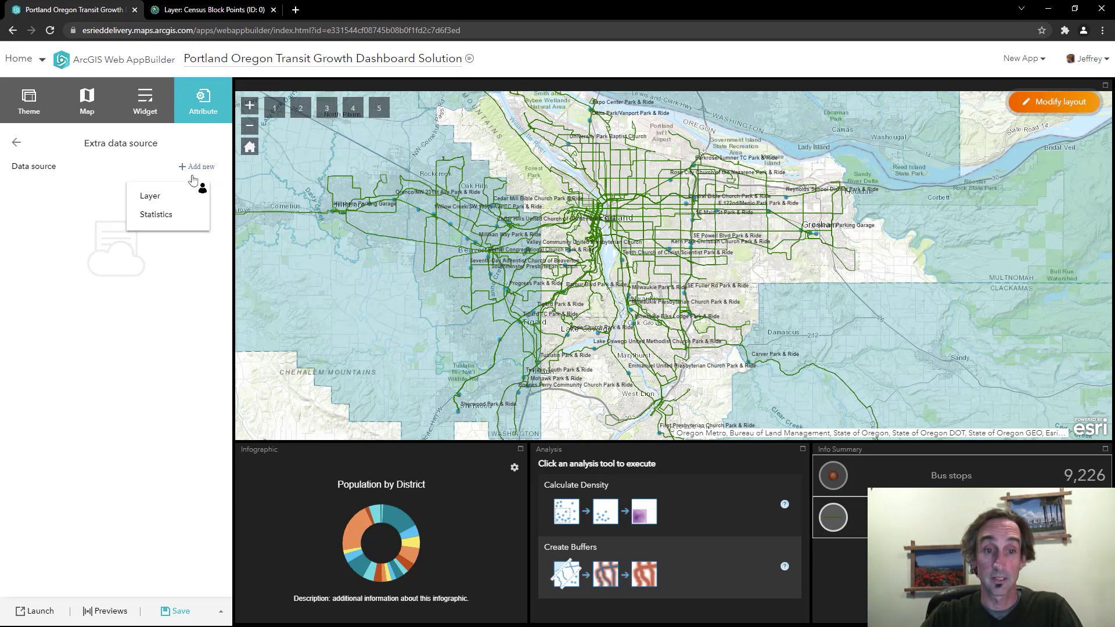
click(171, 197)
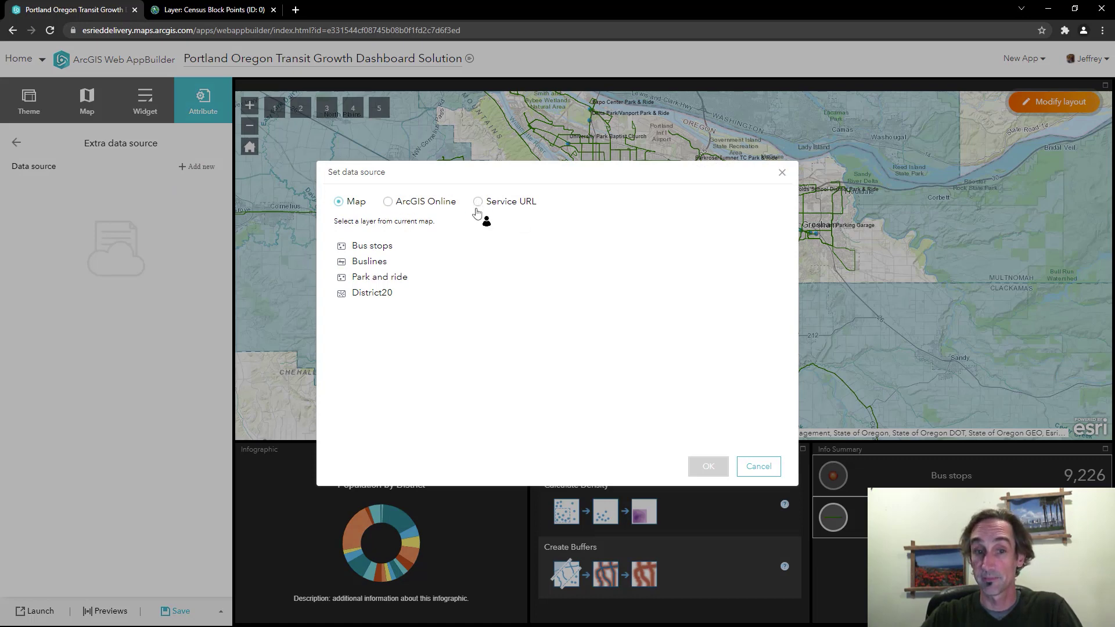
click(361, 246)
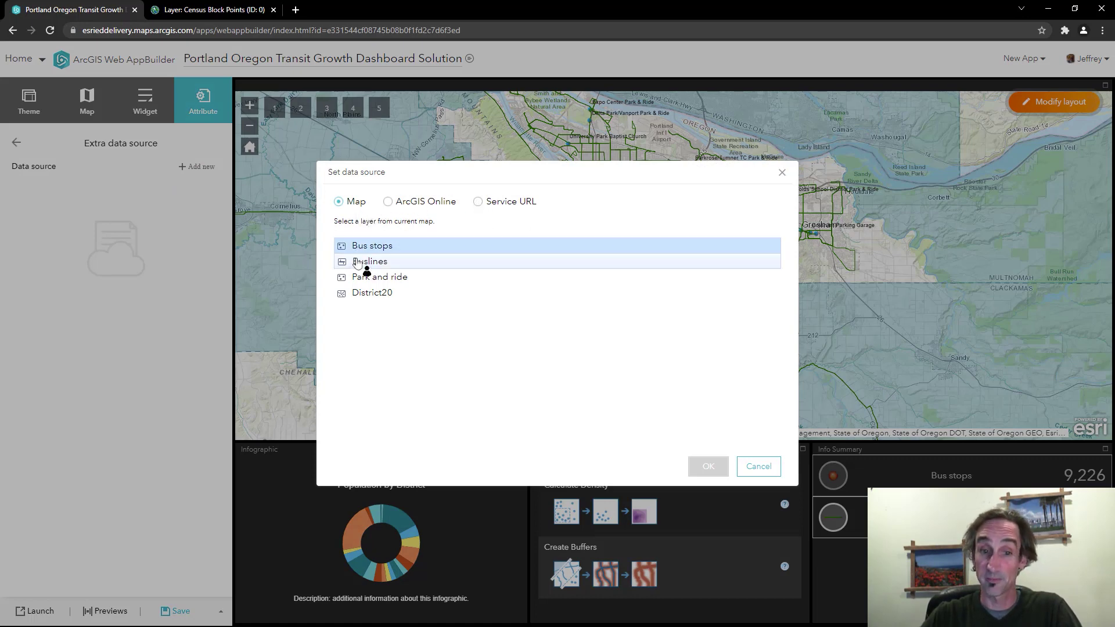
click(478, 203)
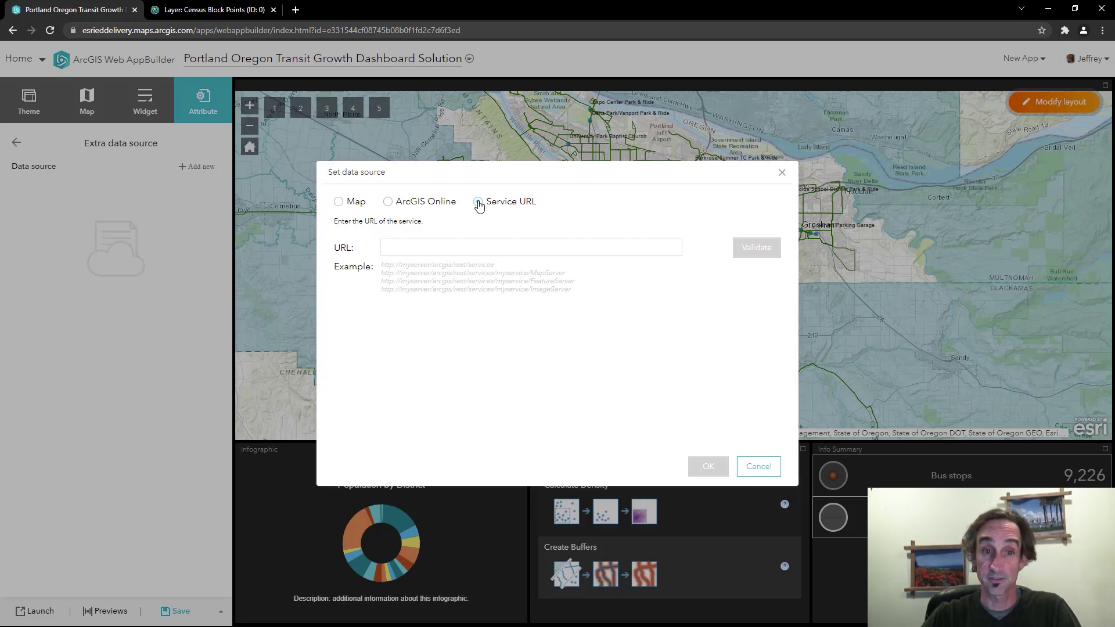
click(198, 11)
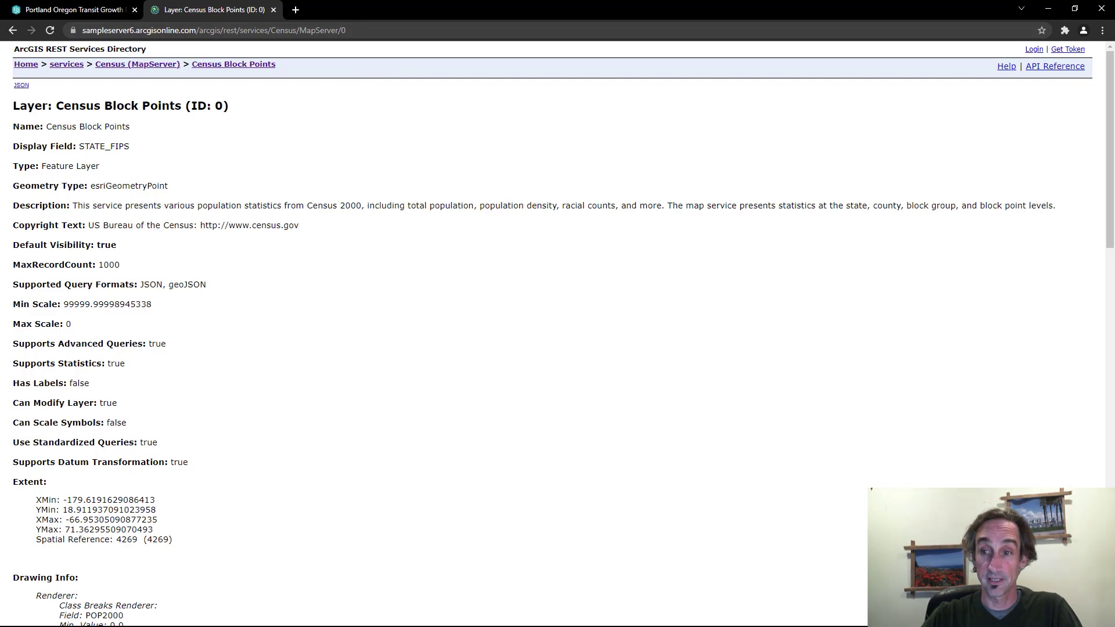
- Confirm the layer's POP2000 field in the Fields list and copy the Census Block Points service URL
drag(1108, 129, 1102, 436)
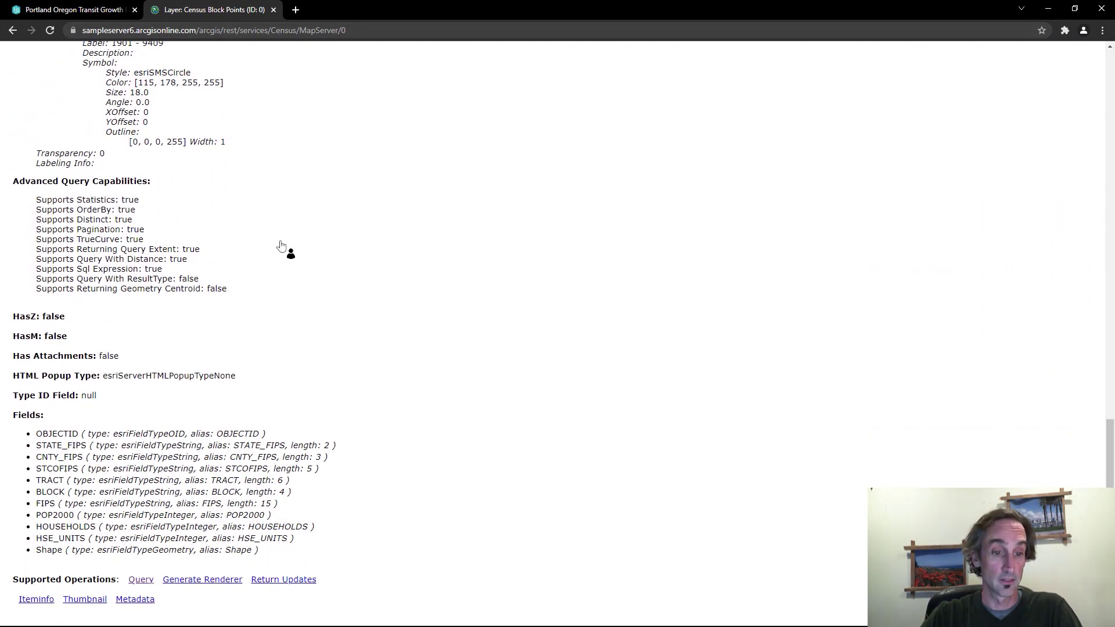
drag(36, 515, 75, 515)
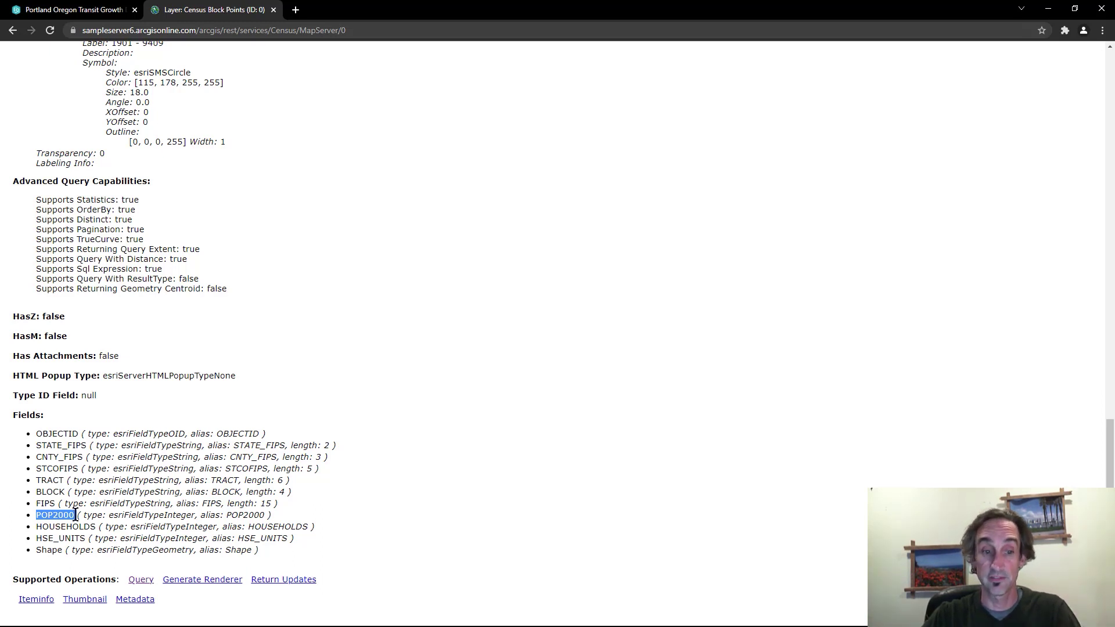
click(356, 30)
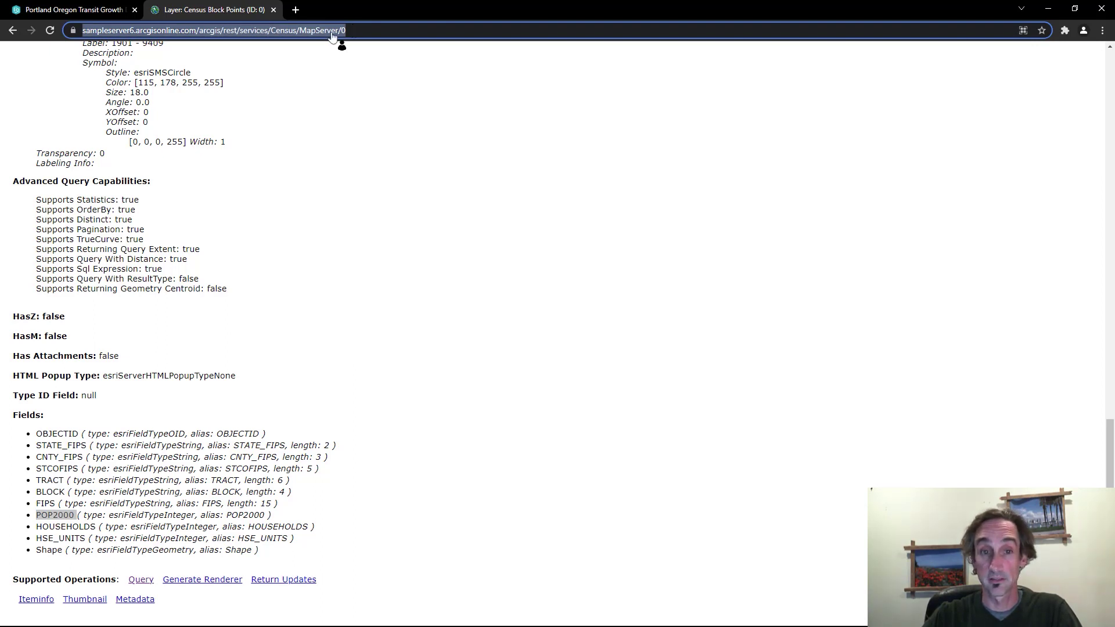
right_click(332, 33)
click(359, 96)
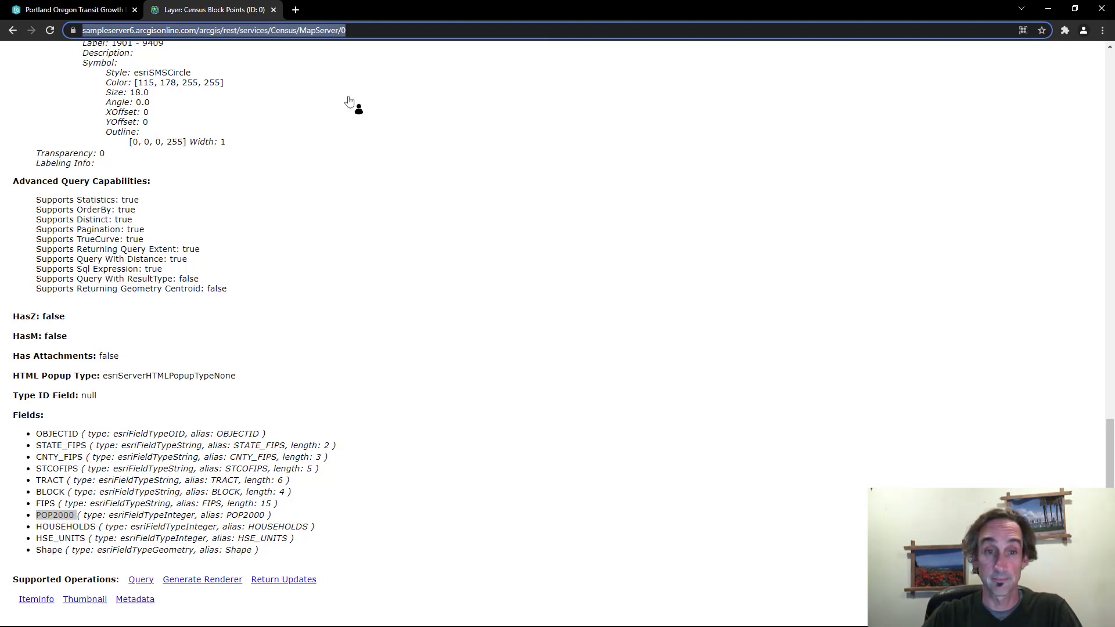
- Paste the Census MapServer URL, validate it, and choose the Census Block Points layer
click(96, 11)
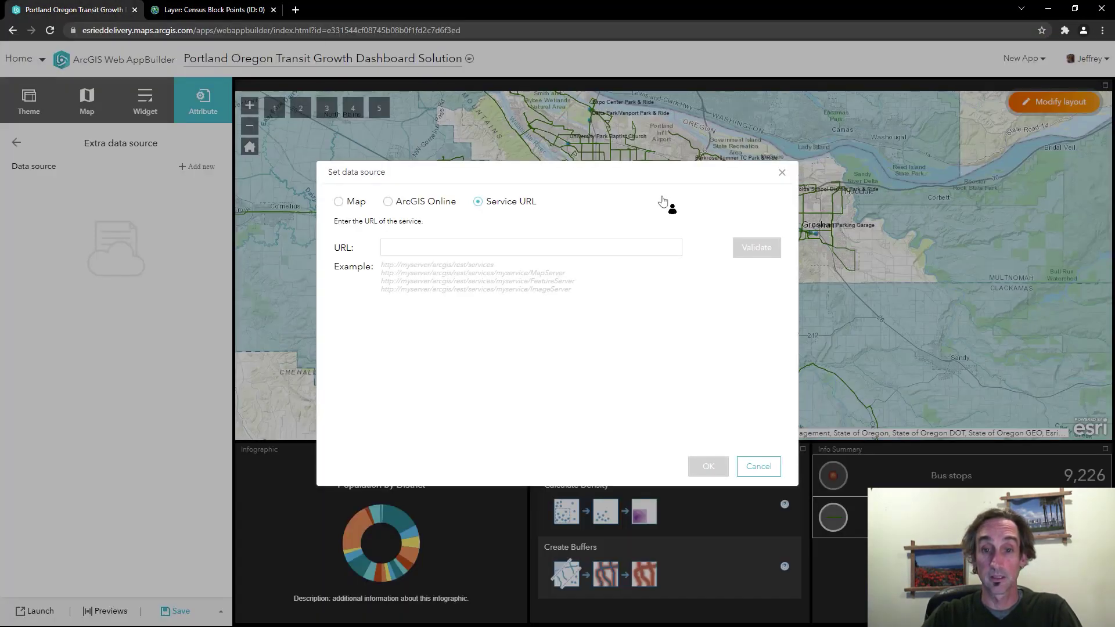
click(425, 247)
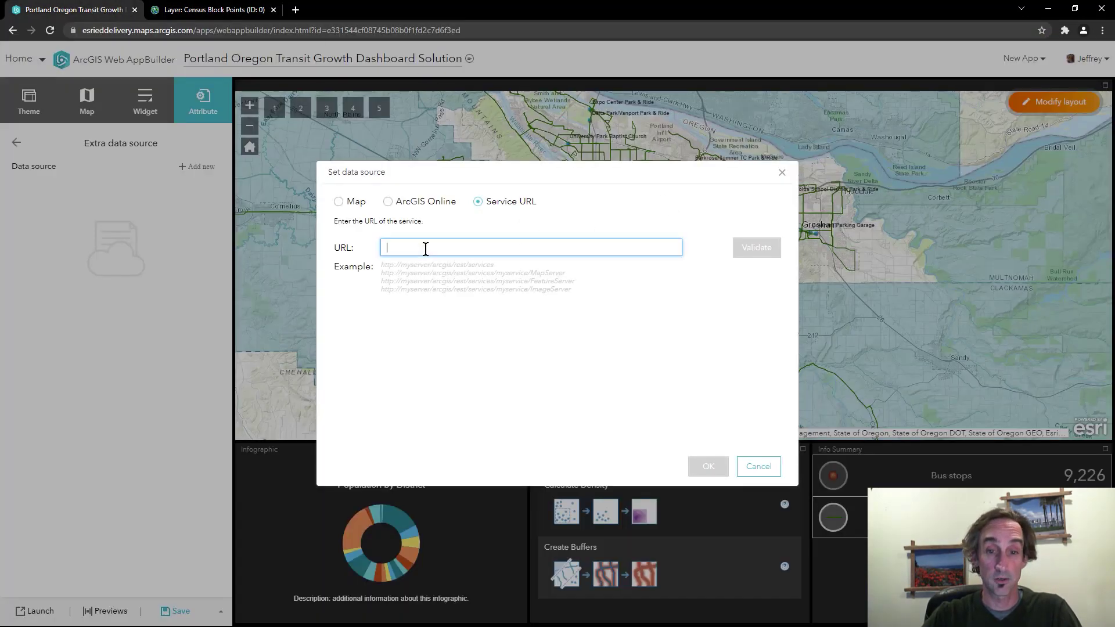
right_click(424, 248)
click(468, 346)
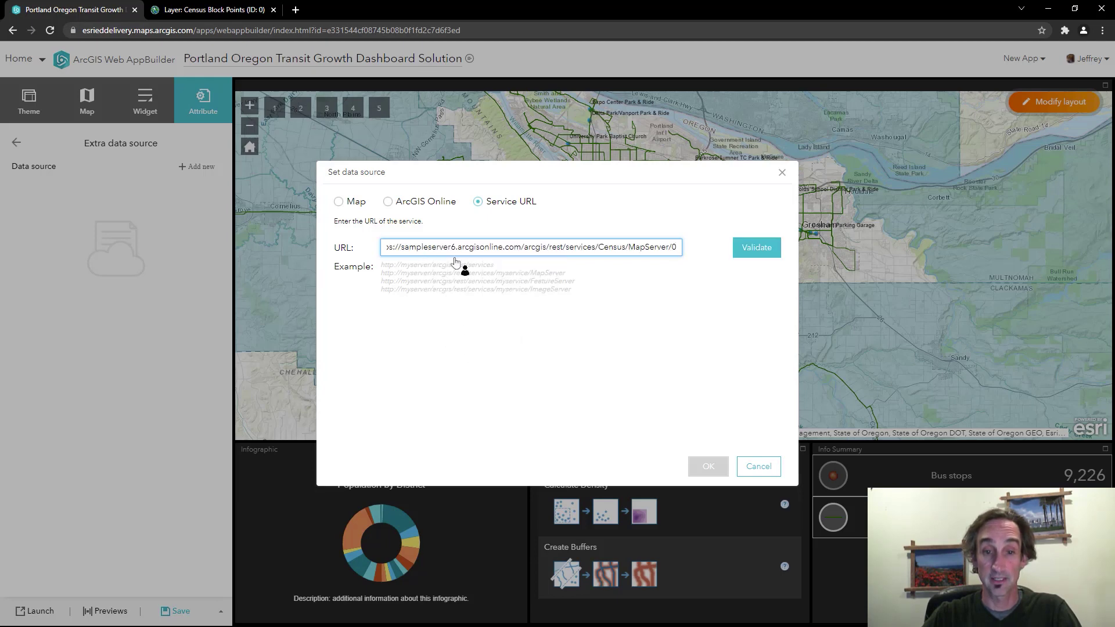
click(757, 247)
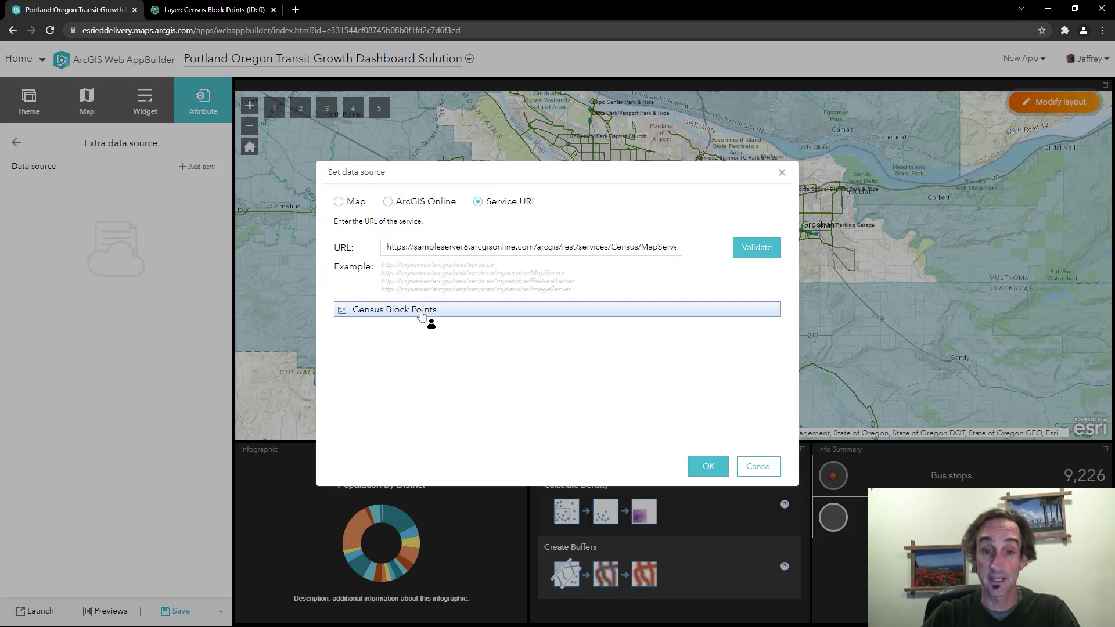
click(708, 468)
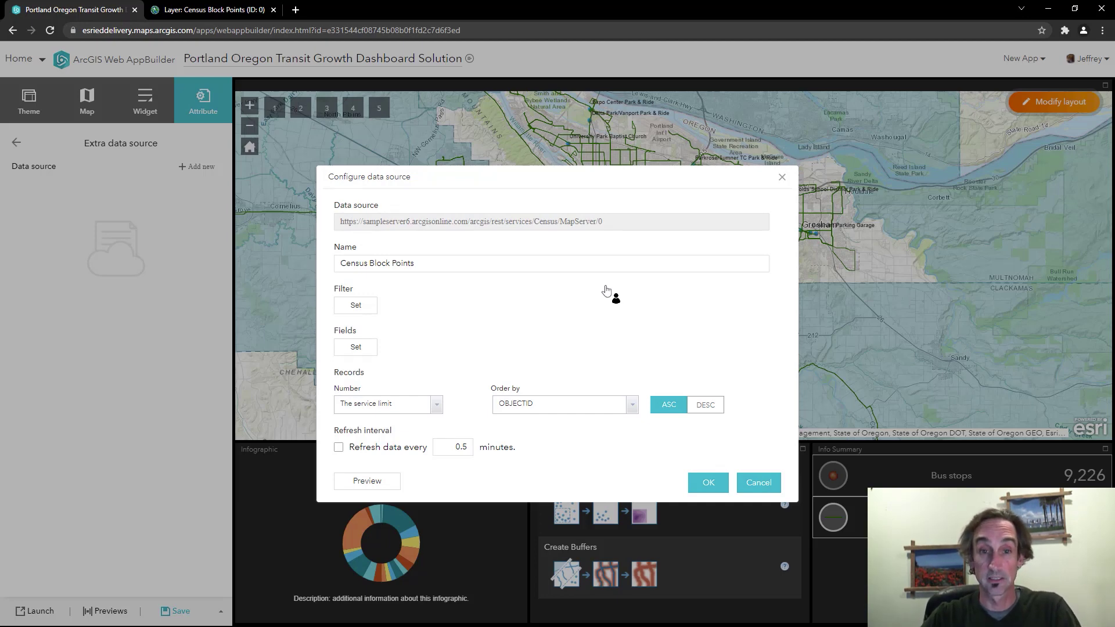
- Turn on the 'Only the features within the current map extent' filter, accepting the performance warning
click(348, 309)
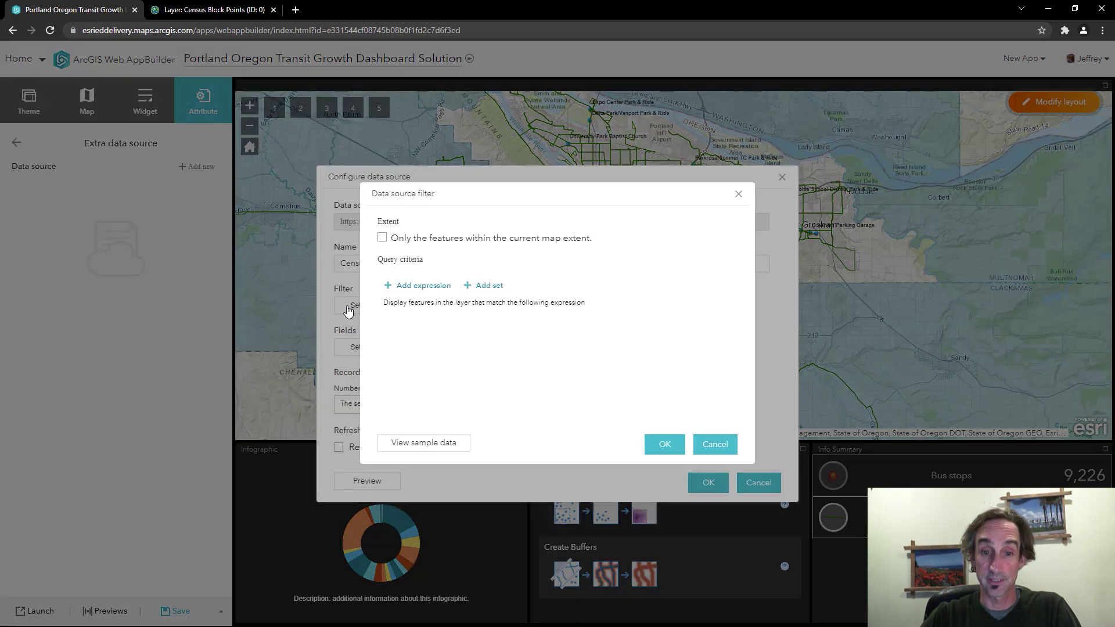
click(382, 240)
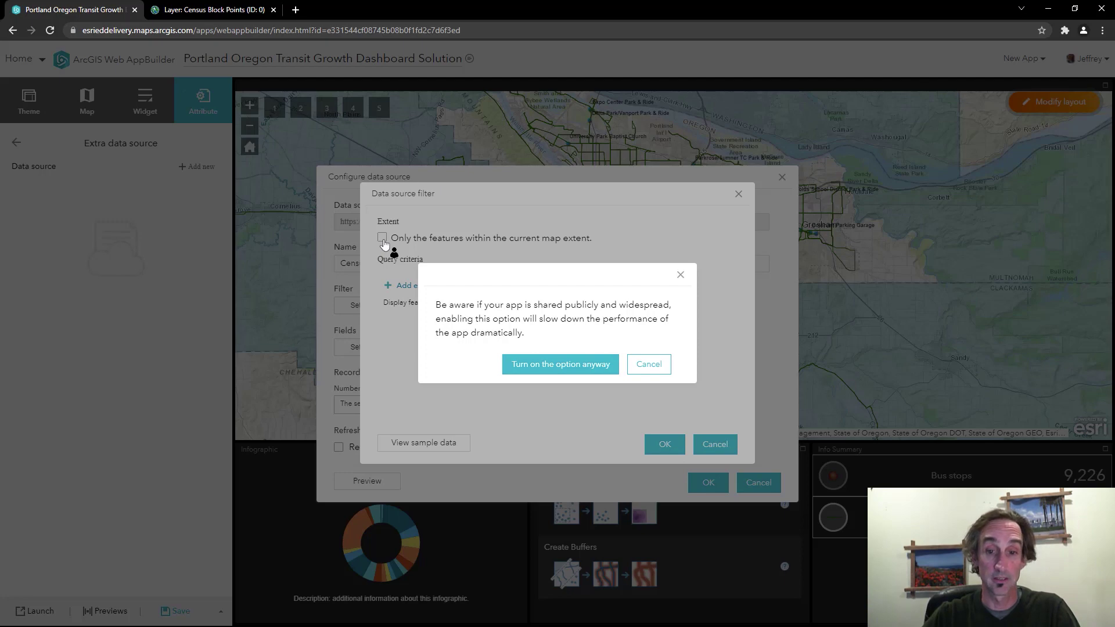
click(525, 364)
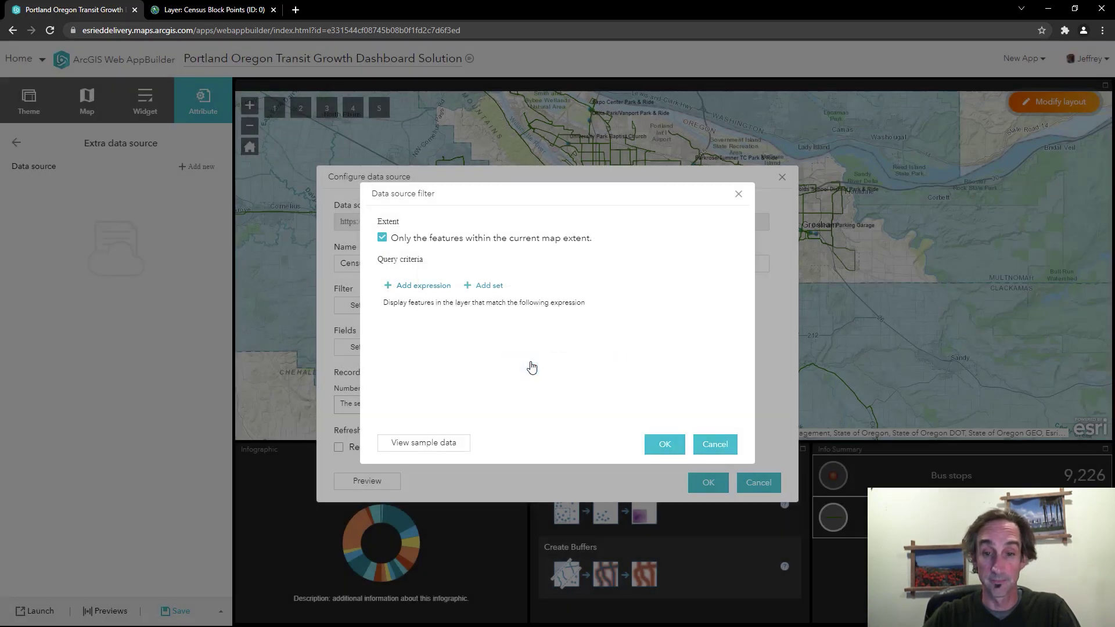
click(662, 444)
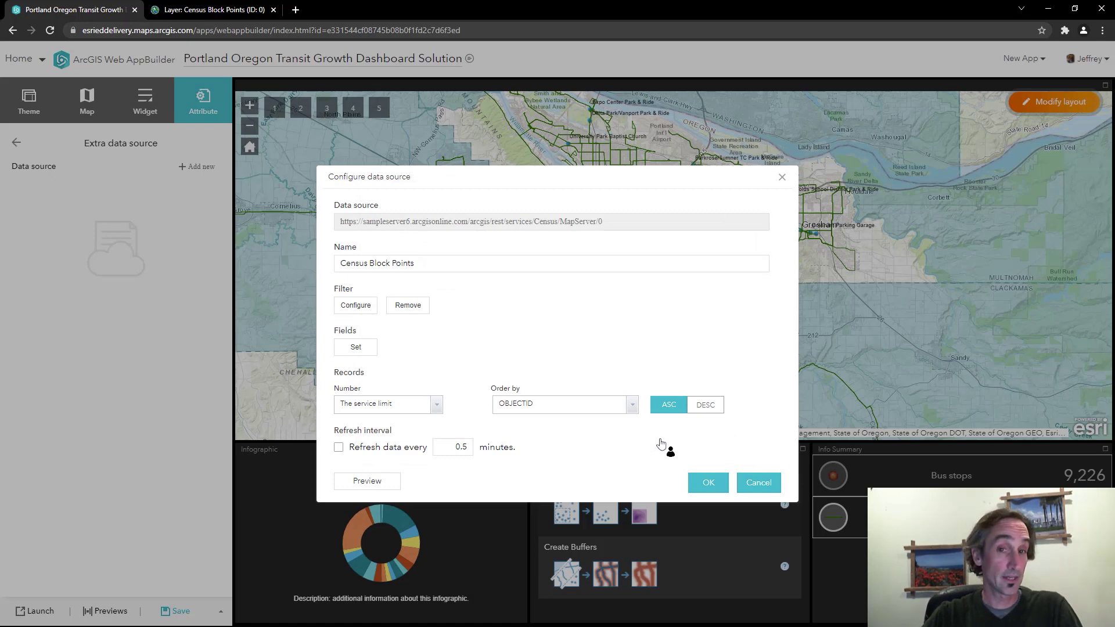
- Untick STATE_FIPS, CNTY_FIPS, STCOFIPS, TRACT, BLOCK, FIPS, HOUSEHOLDS and HSE_UNITS, then save the data source
click(355, 347)
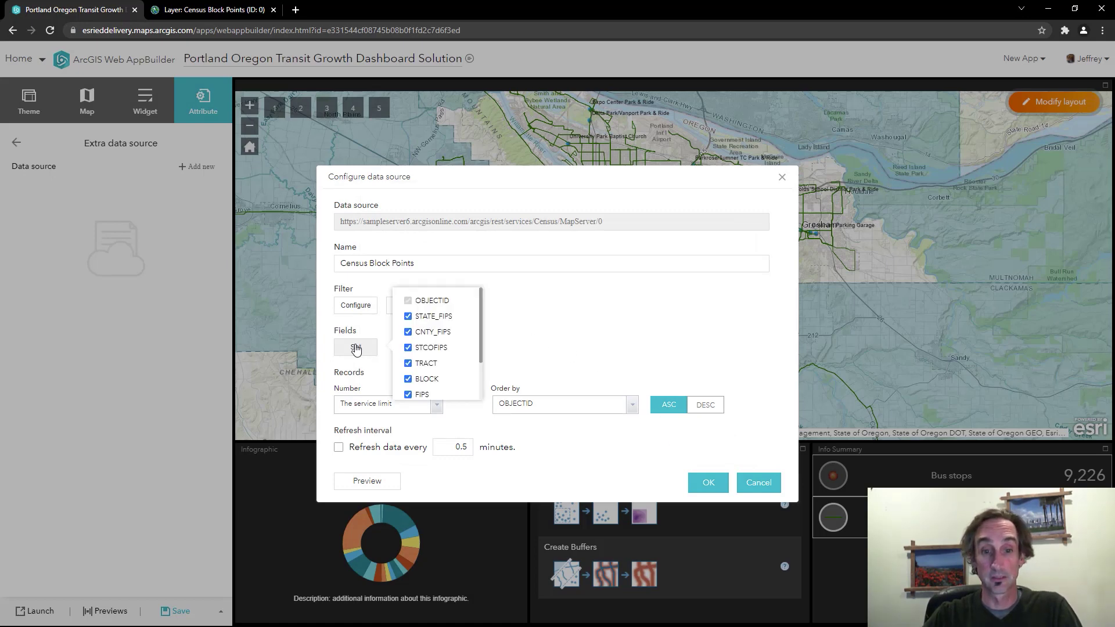
click(408, 317)
click(408, 332)
click(408, 348)
click(408, 364)
click(408, 380)
scroll(433, 365, down, 1)
click(408, 340)
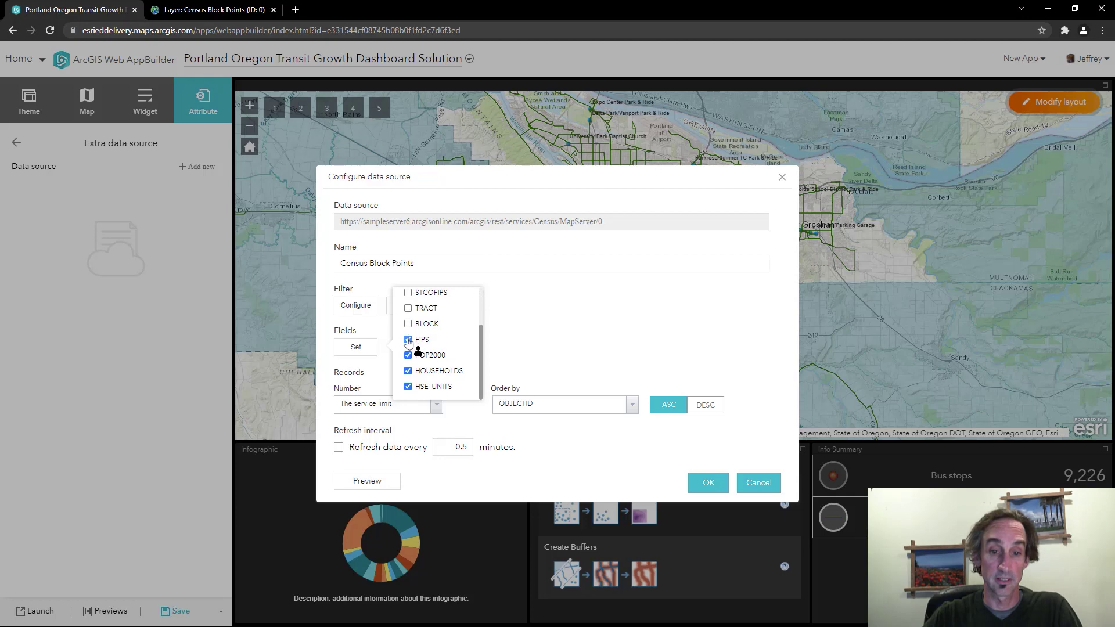
click(408, 371)
click(408, 386)
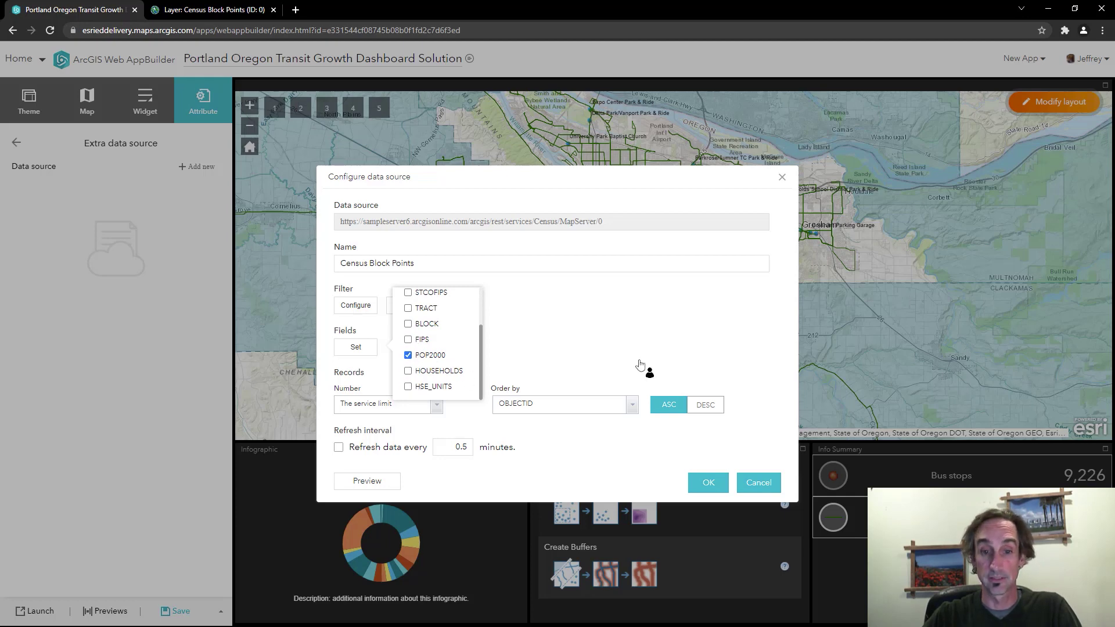
click(640, 364)
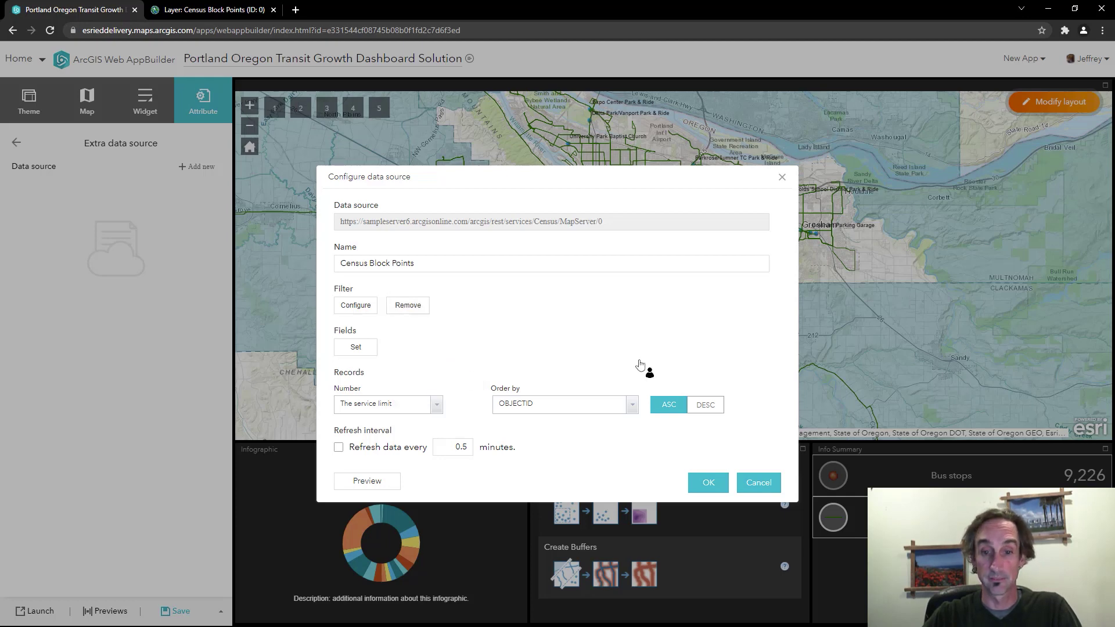
click(707, 484)
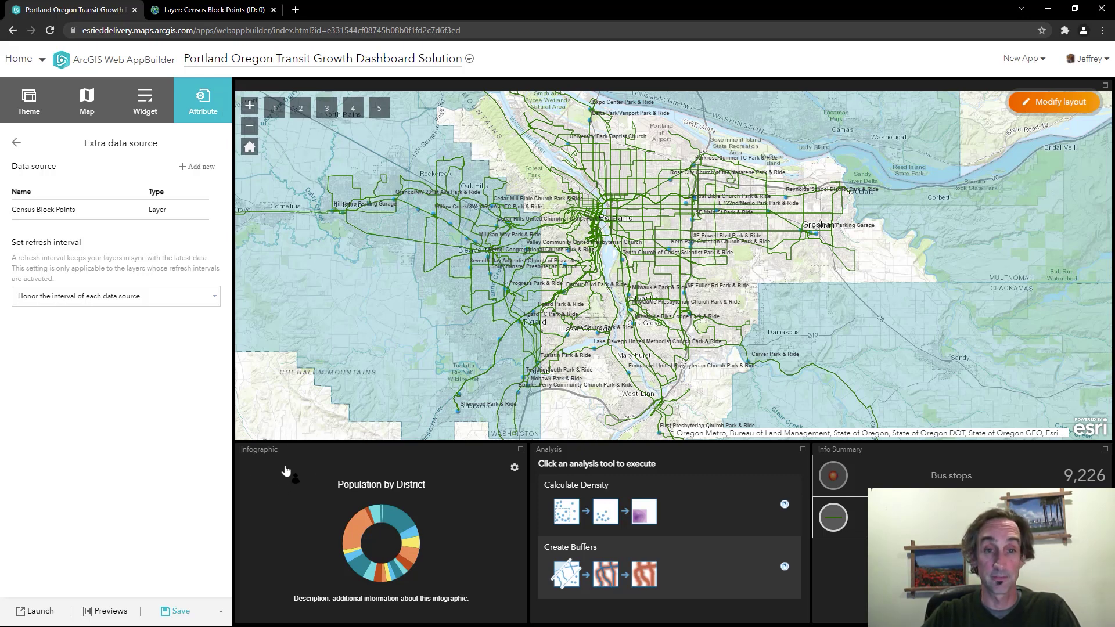
- In the Widget settings, start adding another widget to the Infographic slot
click(145, 110)
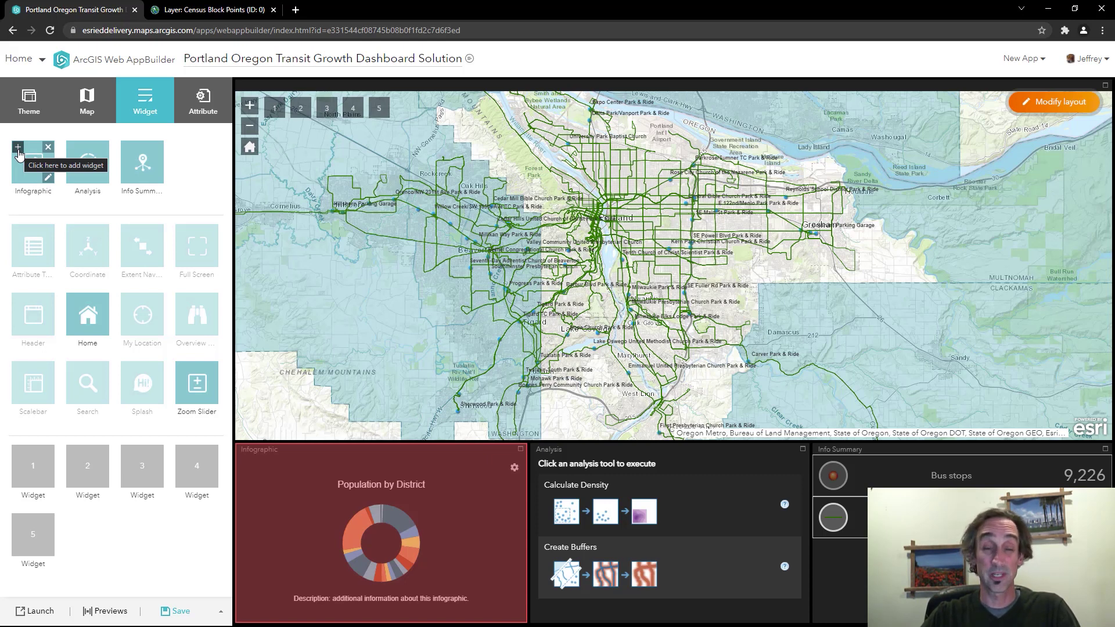
click(18, 149)
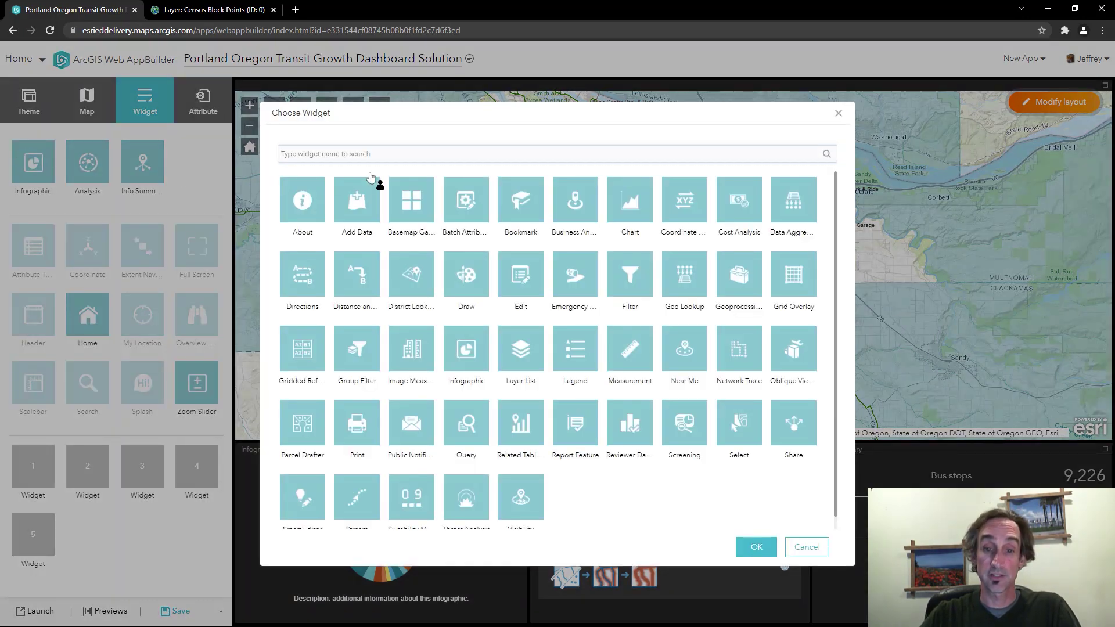
- Add an Infographic widget and select its Number template
click(466, 352)
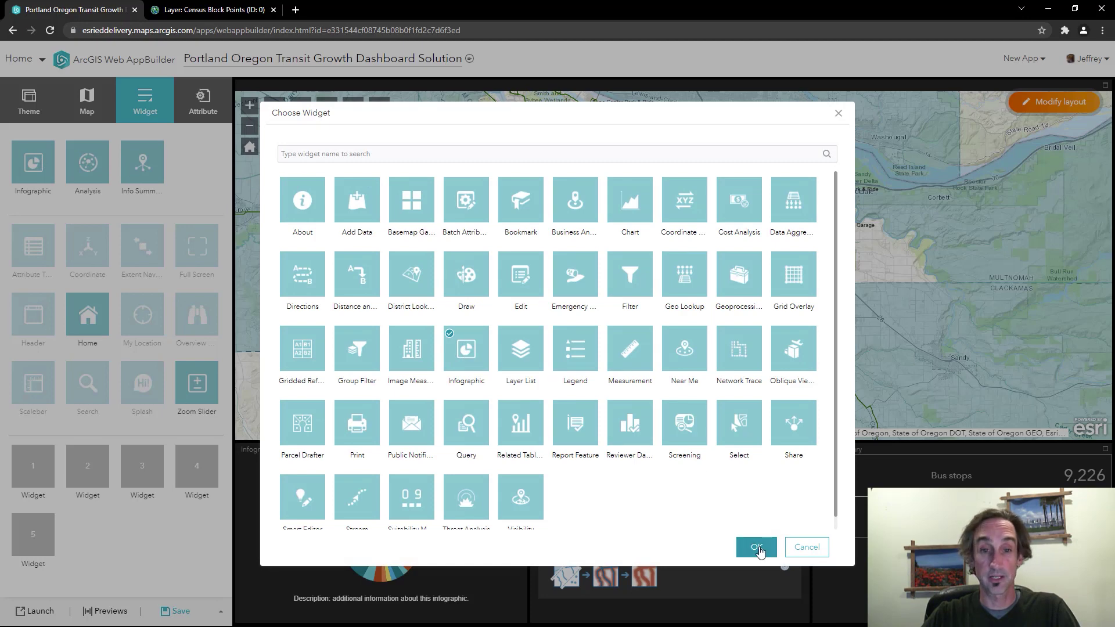
click(757, 547)
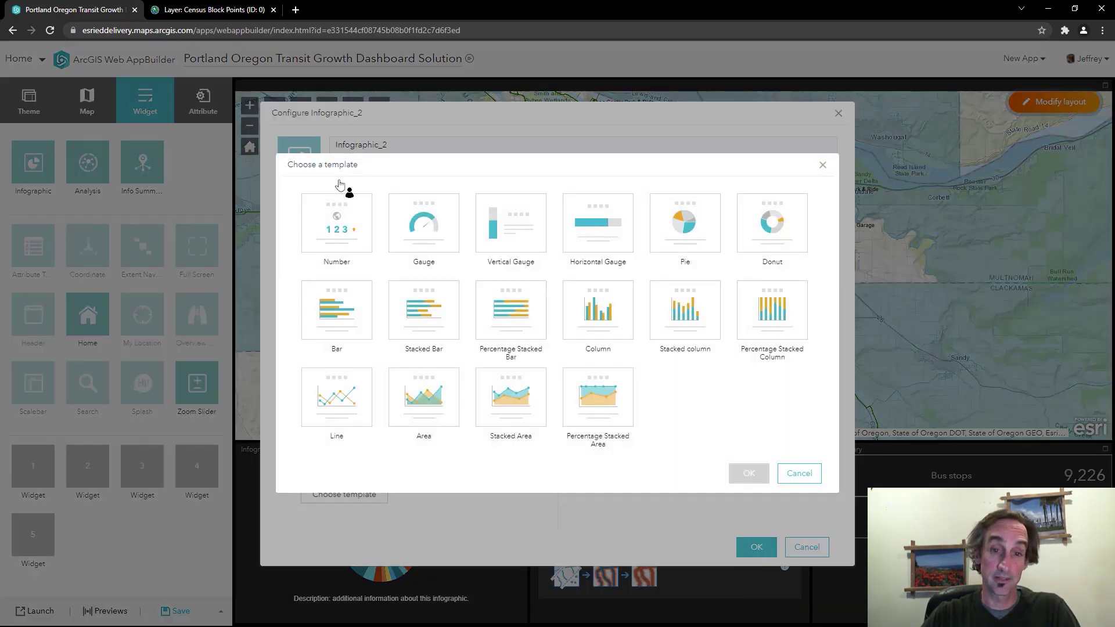
click(343, 231)
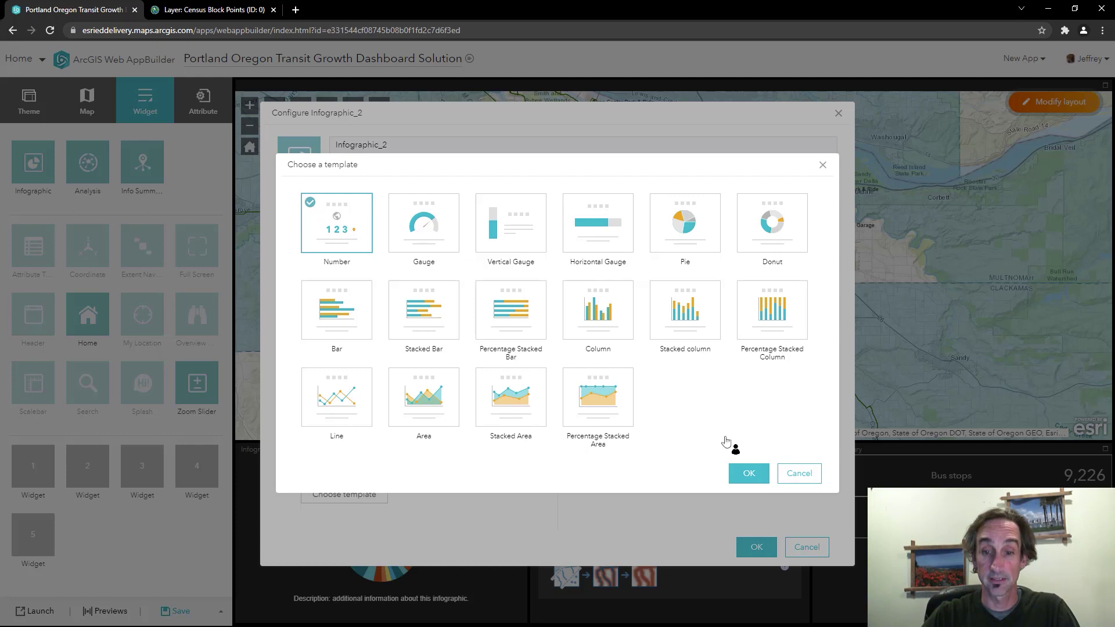
- Confirm the Number template and set Census Block Points from the extra data sources as its source
click(747, 473)
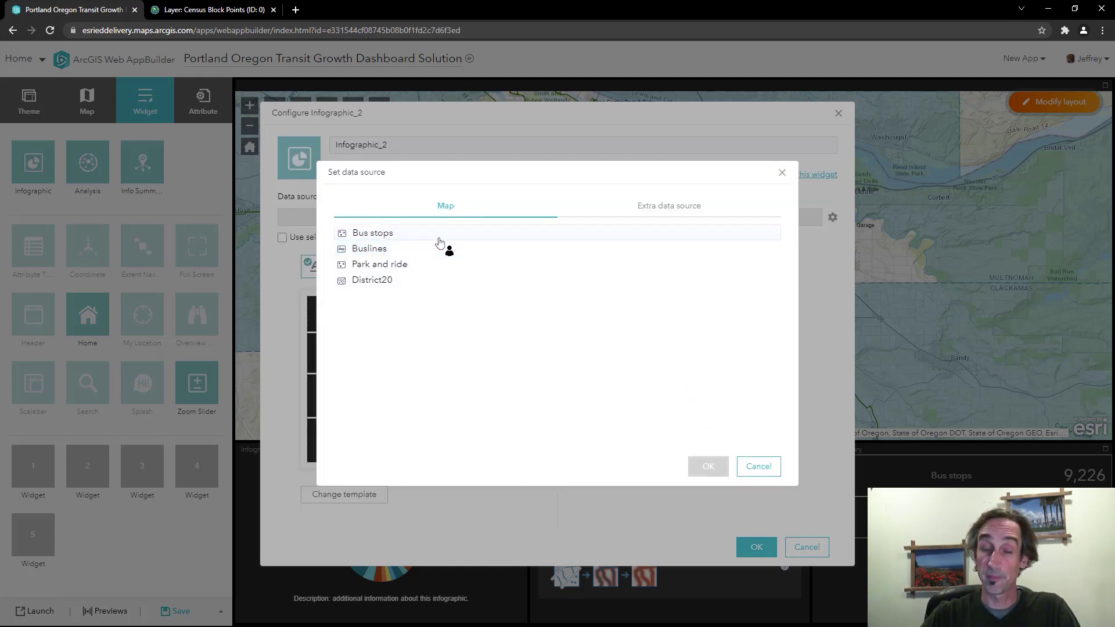
click(654, 215)
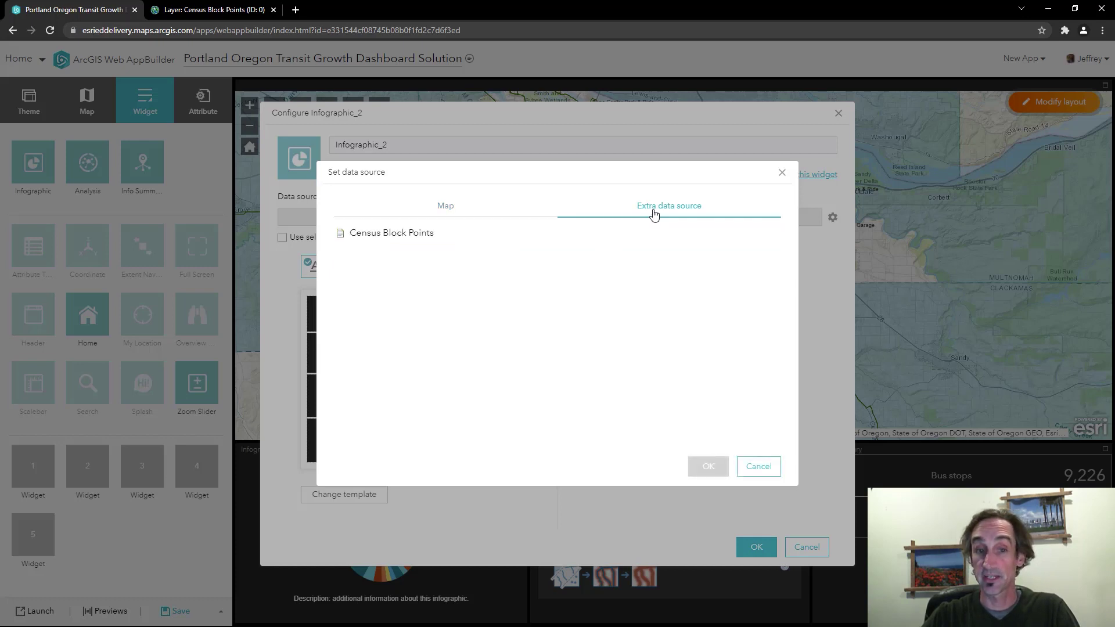
click(427, 235)
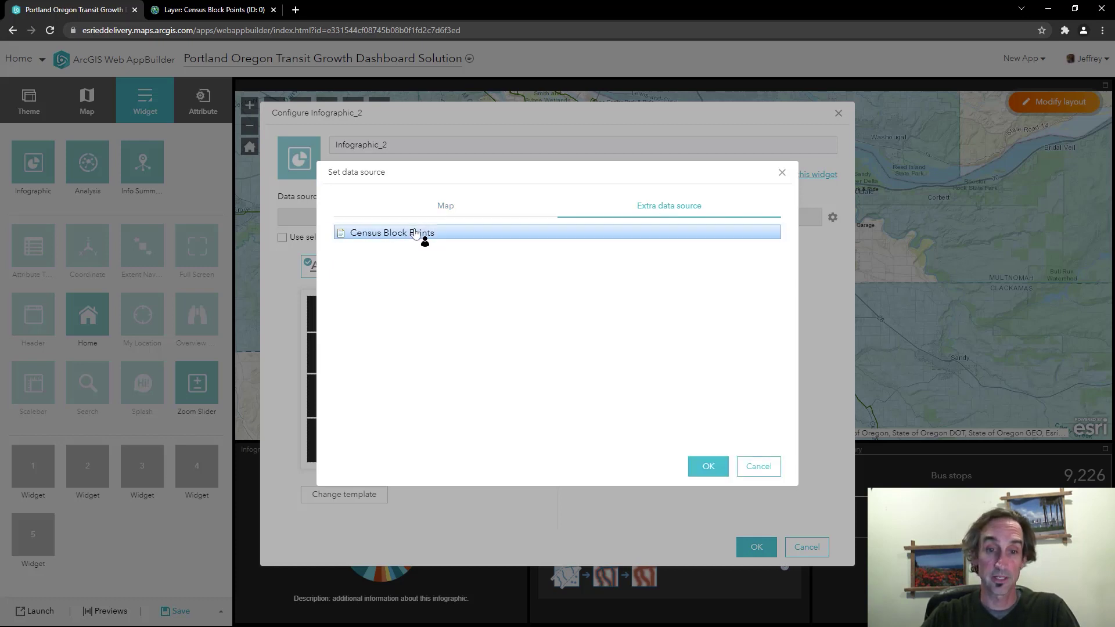
click(702, 465)
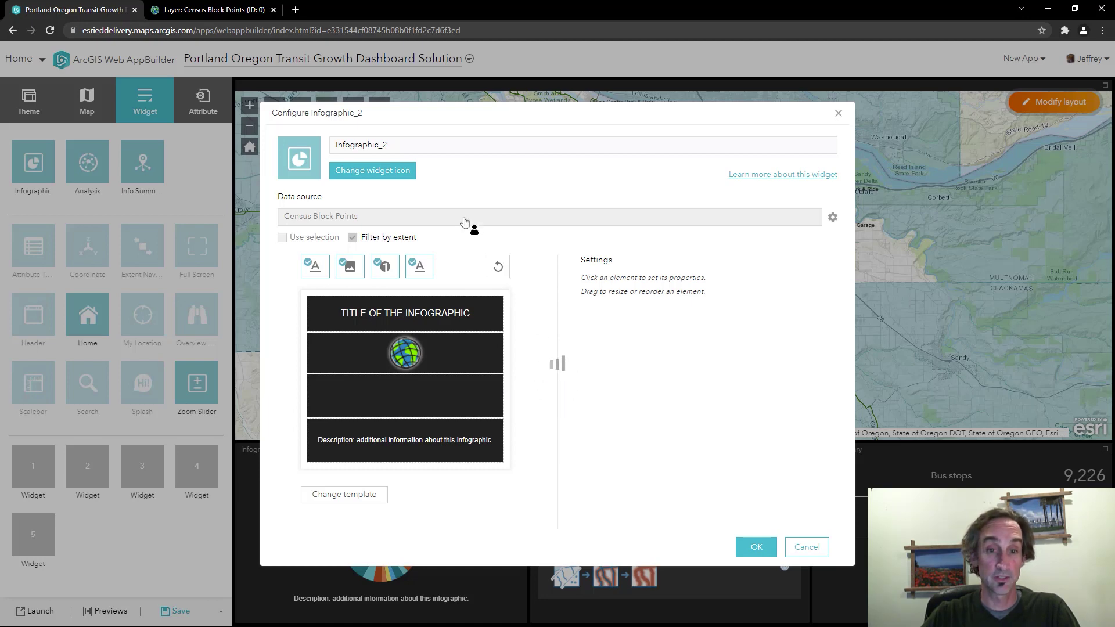
- Replace the widget label Infographic_2 with 'Census Block Point Population'
click(407, 145)
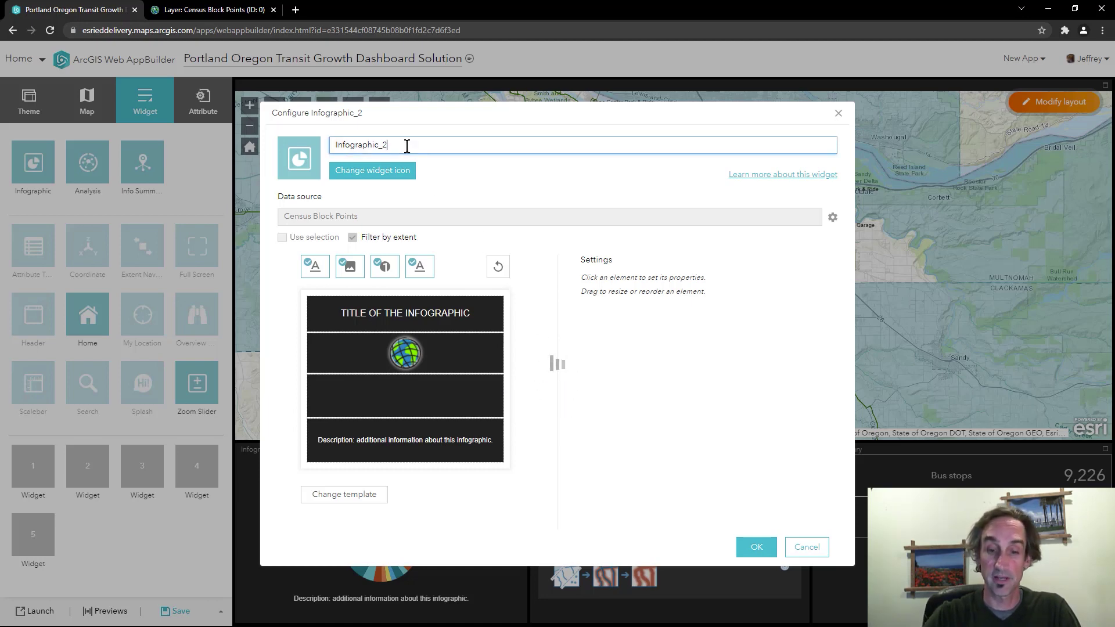
key(BackSpace)
key(BackSpace)
key(BackSpace)
key(BackSpace)
key(BackSpace)
key(BackSpace)
key(BackSpace)
key(BackSpace)
key(BackSpace)
key(BackSpace)
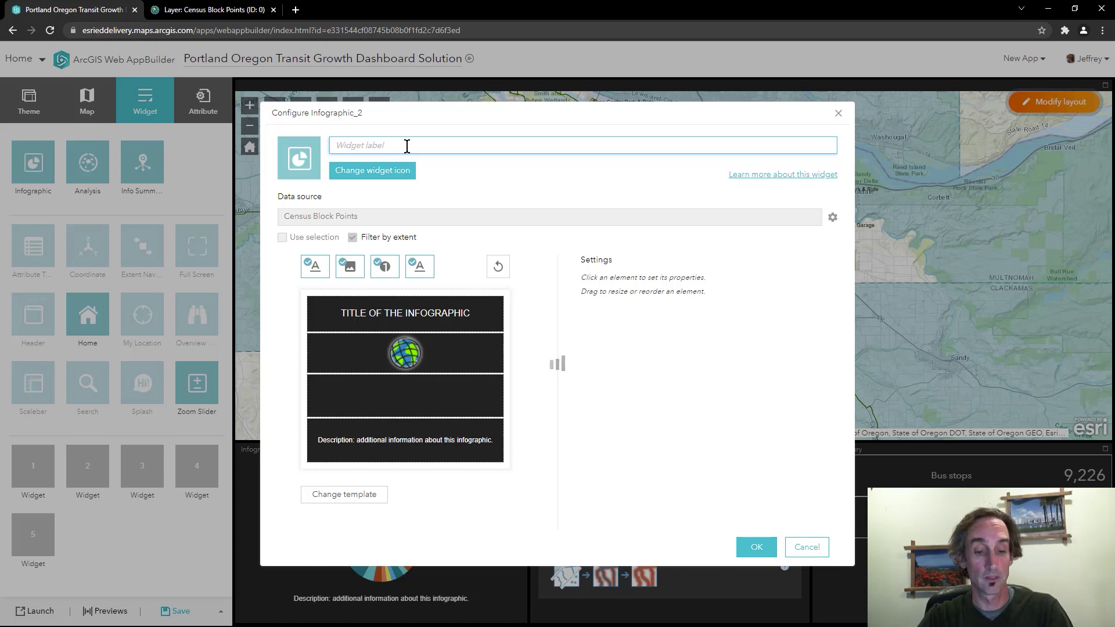
text(Census Block Point Po)
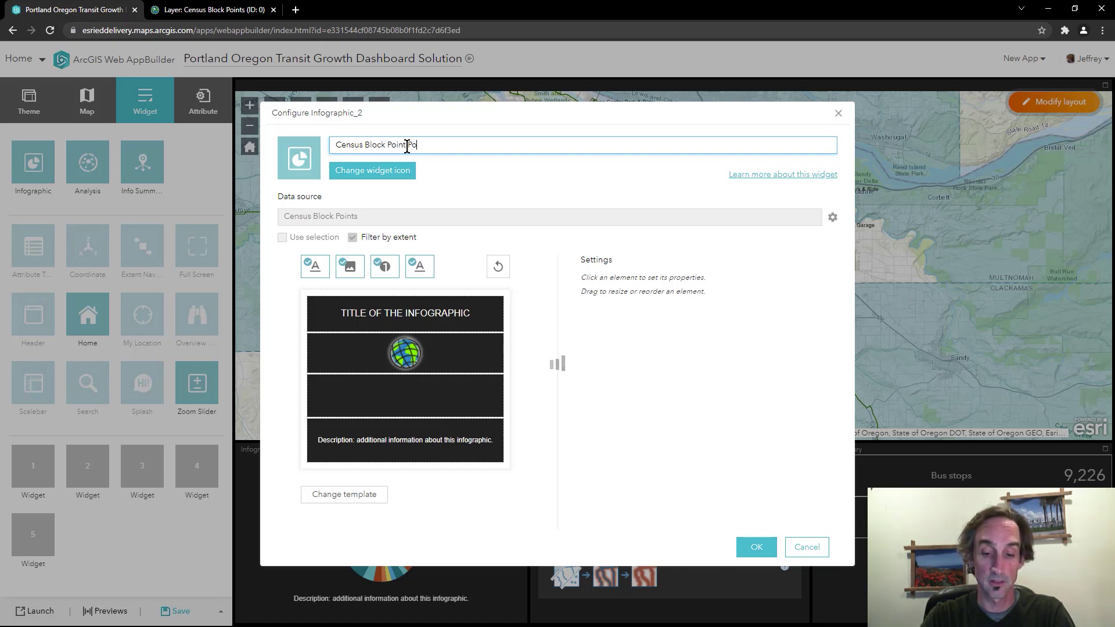
text(n)
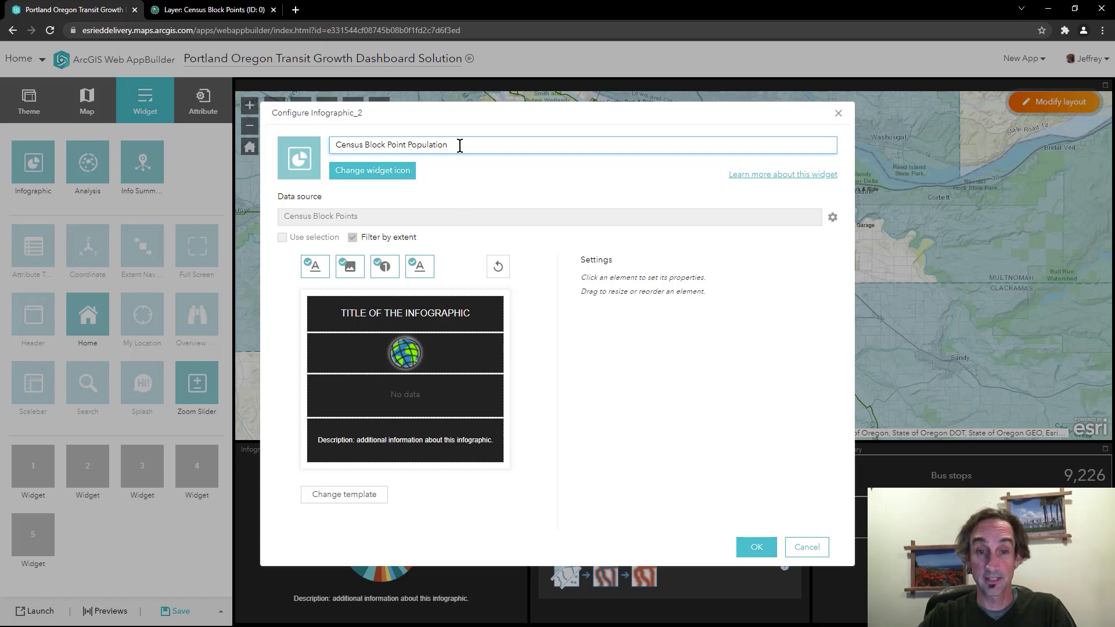
- Copy the widget name and paste it over the placeholder title to read 'Census Block Point Population'
click(428, 315)
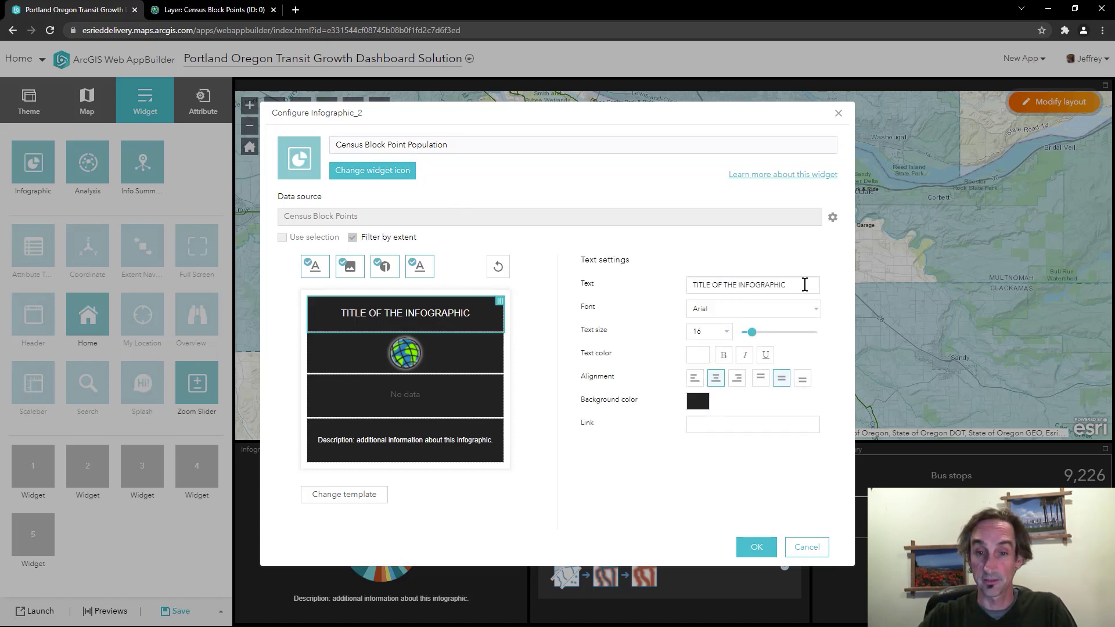
drag(461, 145, 332, 147)
right_click(355, 144)
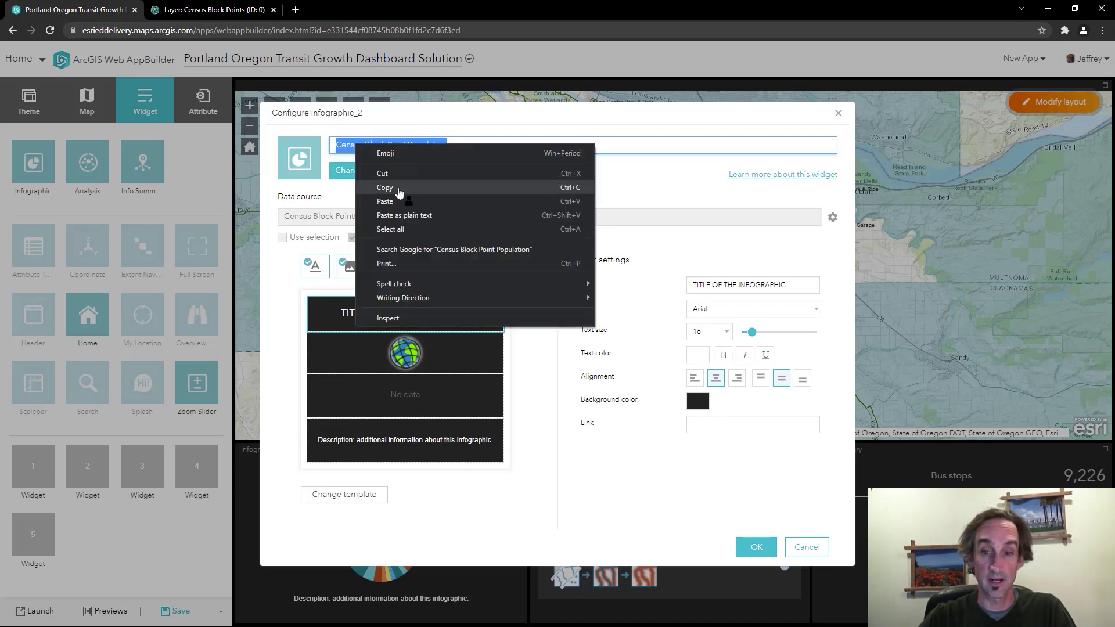
click(399, 193)
click(792, 284)
drag(792, 284, 684, 289)
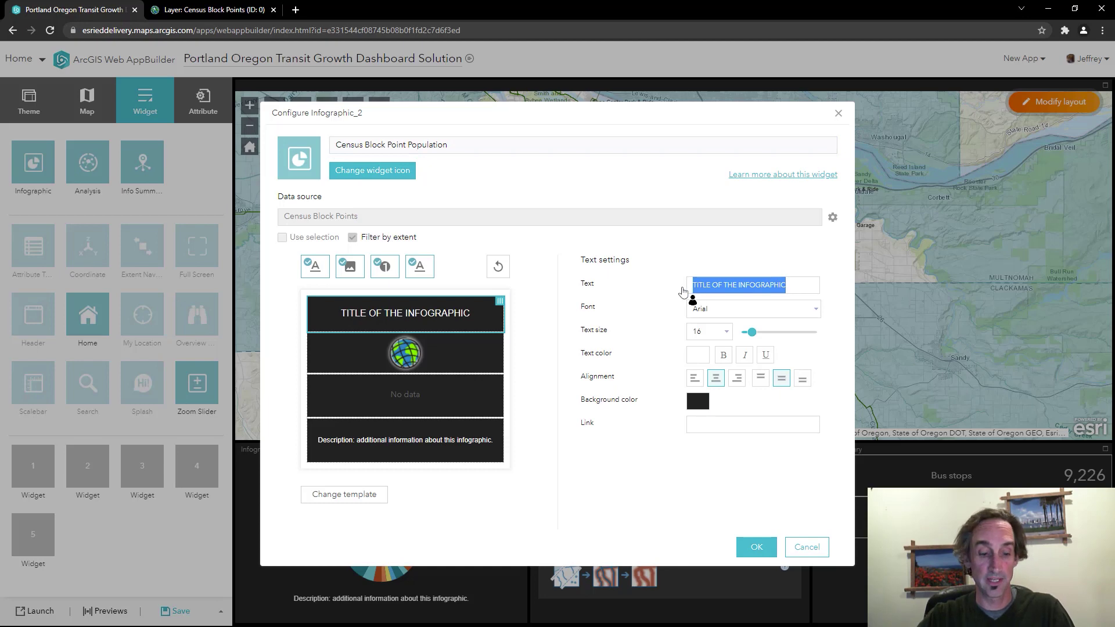
key(ctrl+v)
click(653, 291)
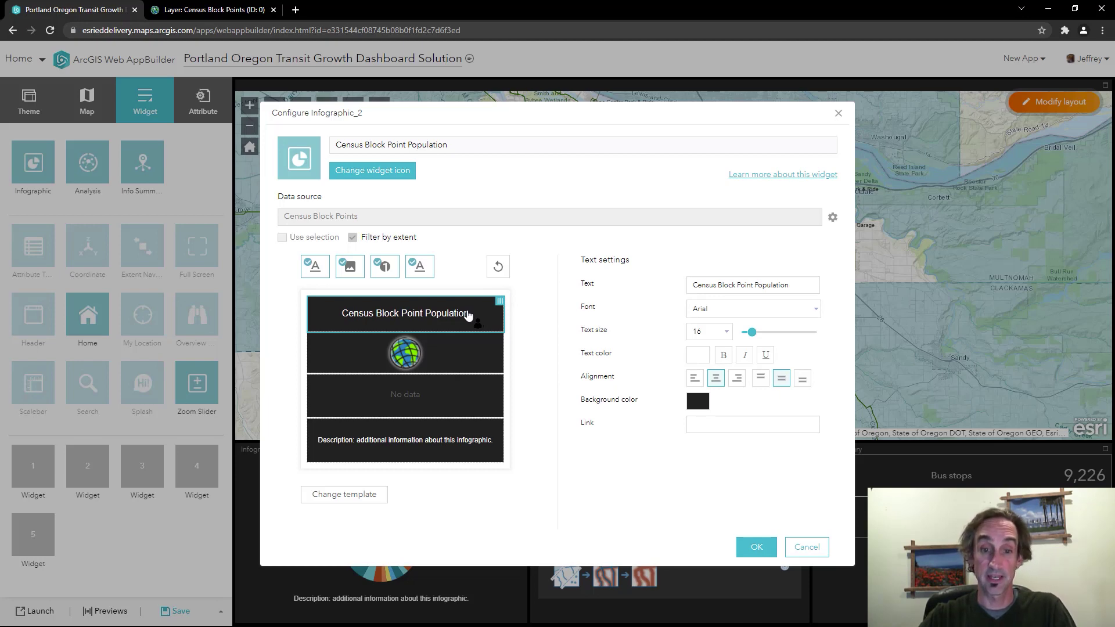
- Switch the infographic number from a feature count to Sum of POP2000, then check its display settings
click(422, 399)
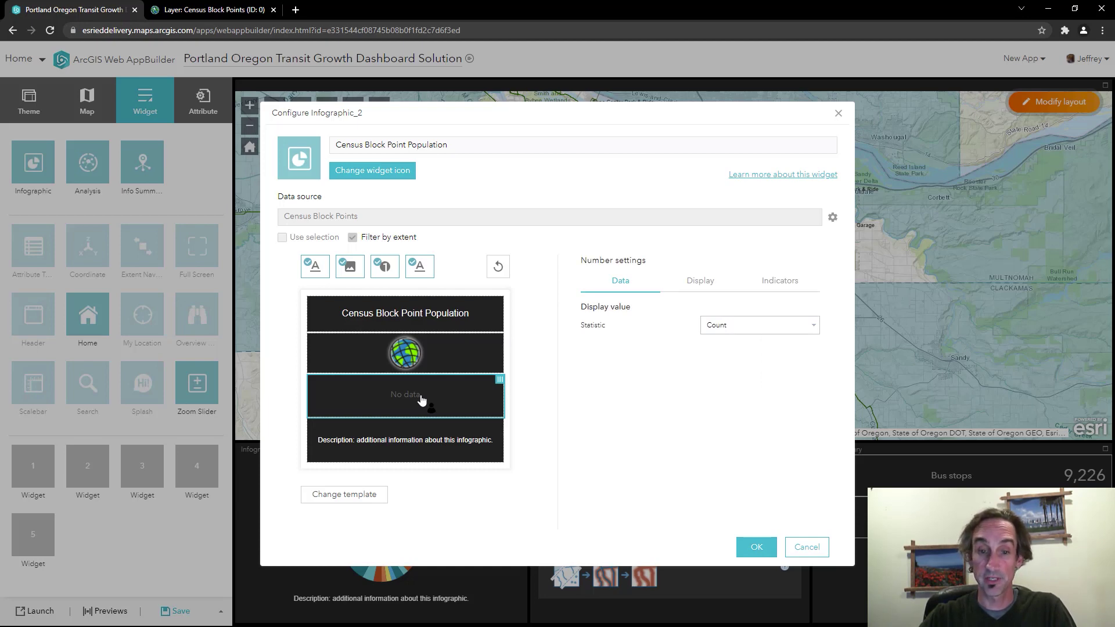
click(814, 328)
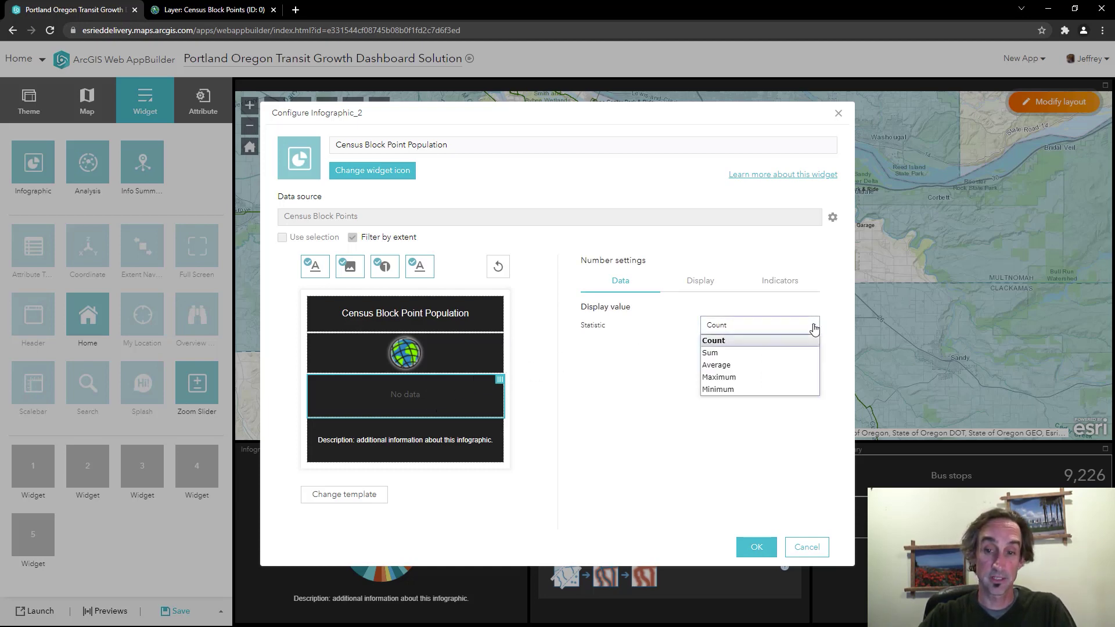
click(717, 353)
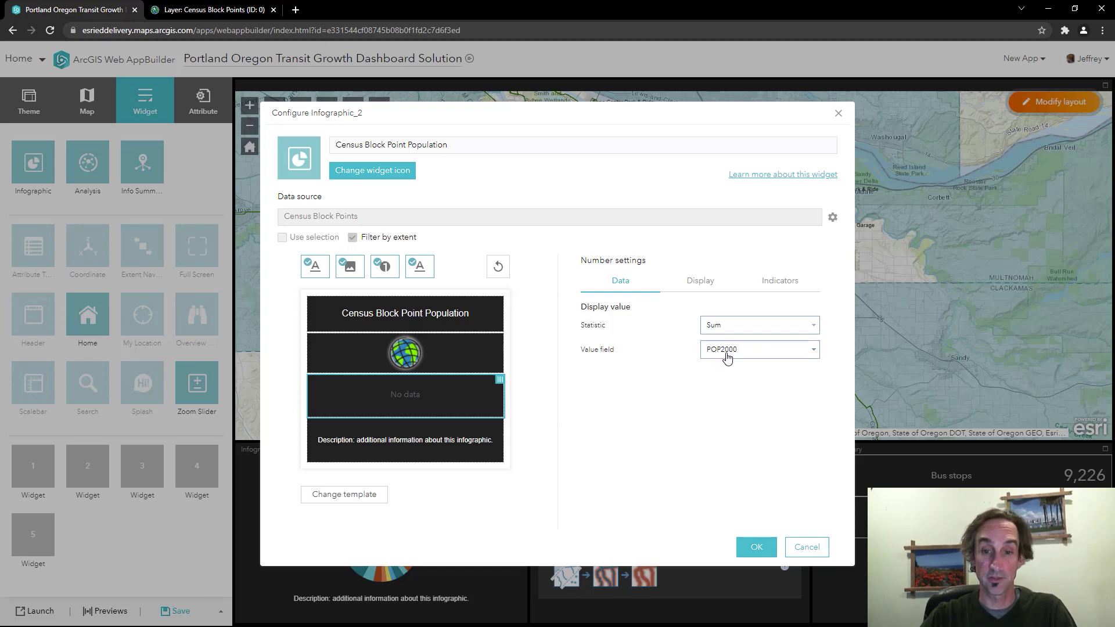
click(698, 284)
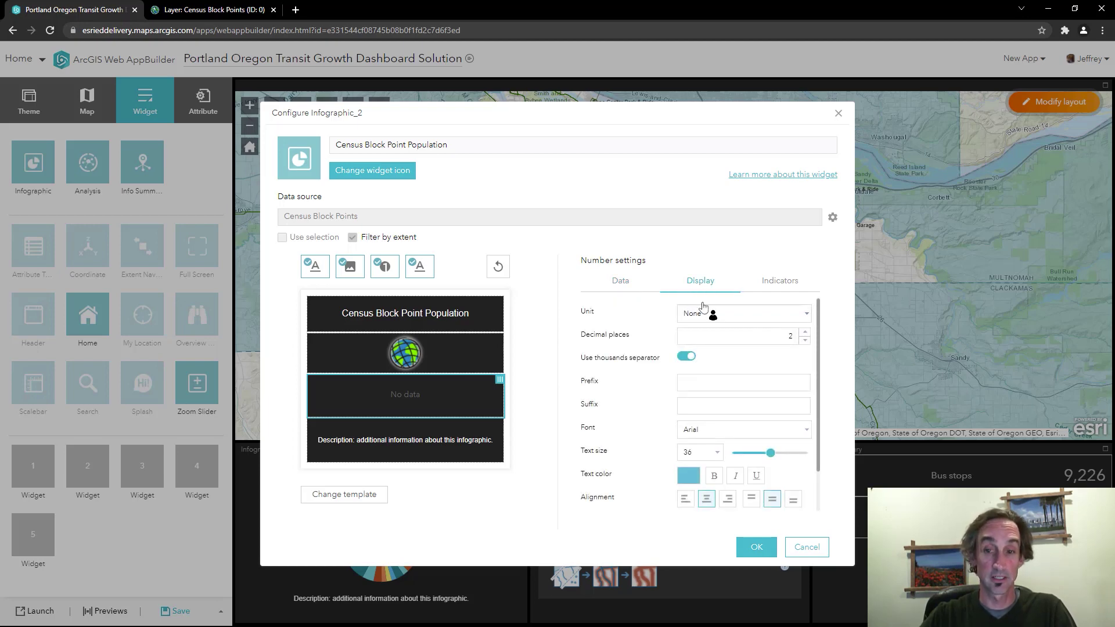
- Add an indicator rule, look at its icon options, delete it, and save the infographic with OK
click(774, 285)
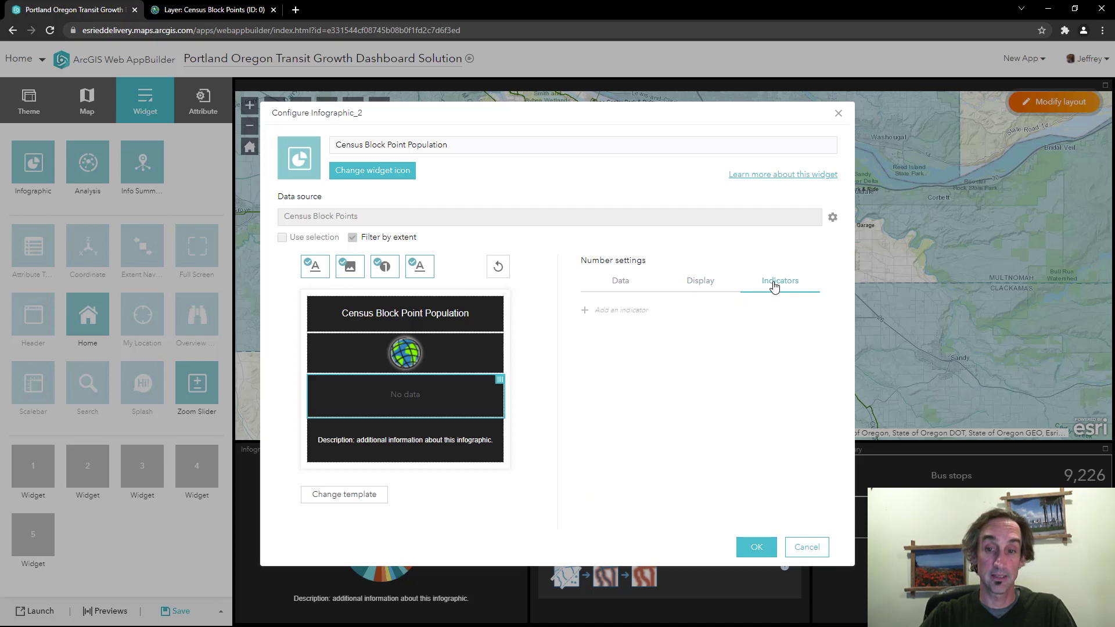
click(586, 311)
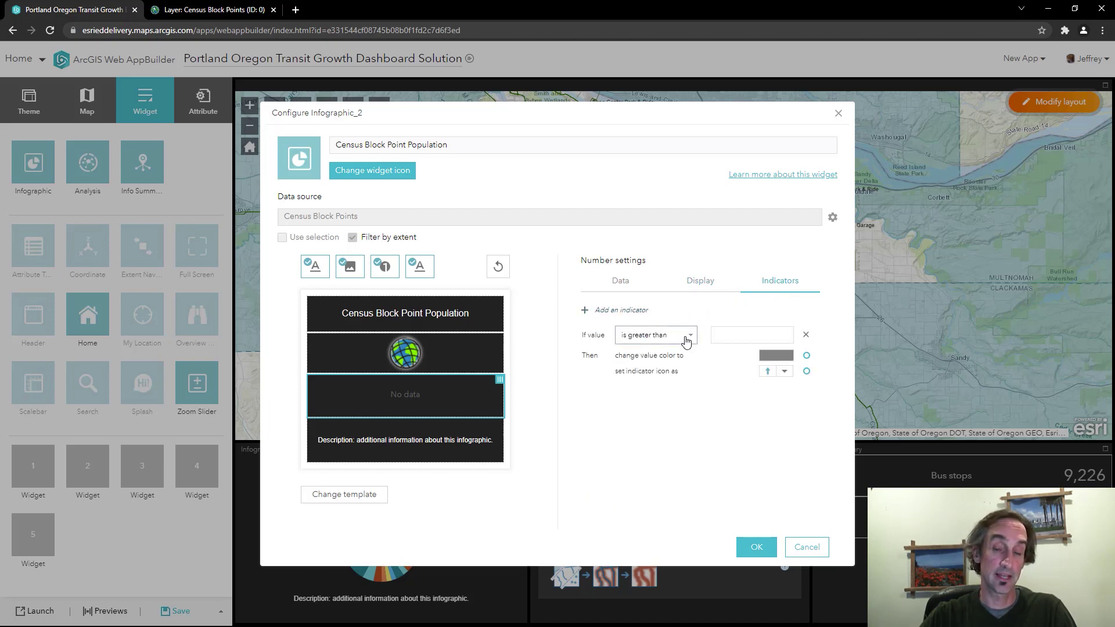
click(786, 373)
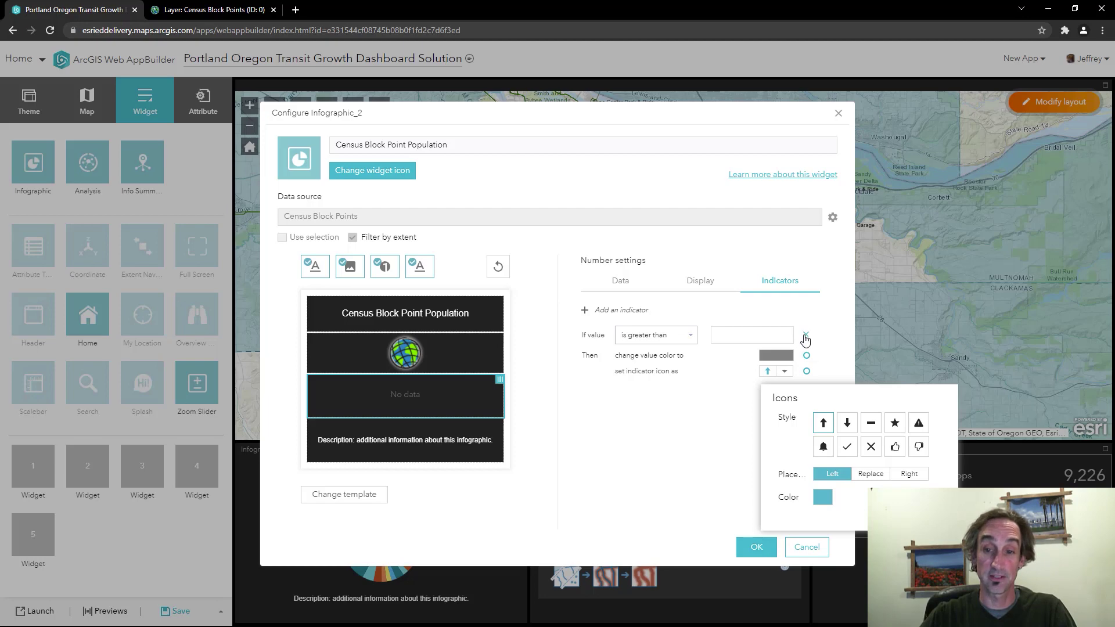
click(805, 336)
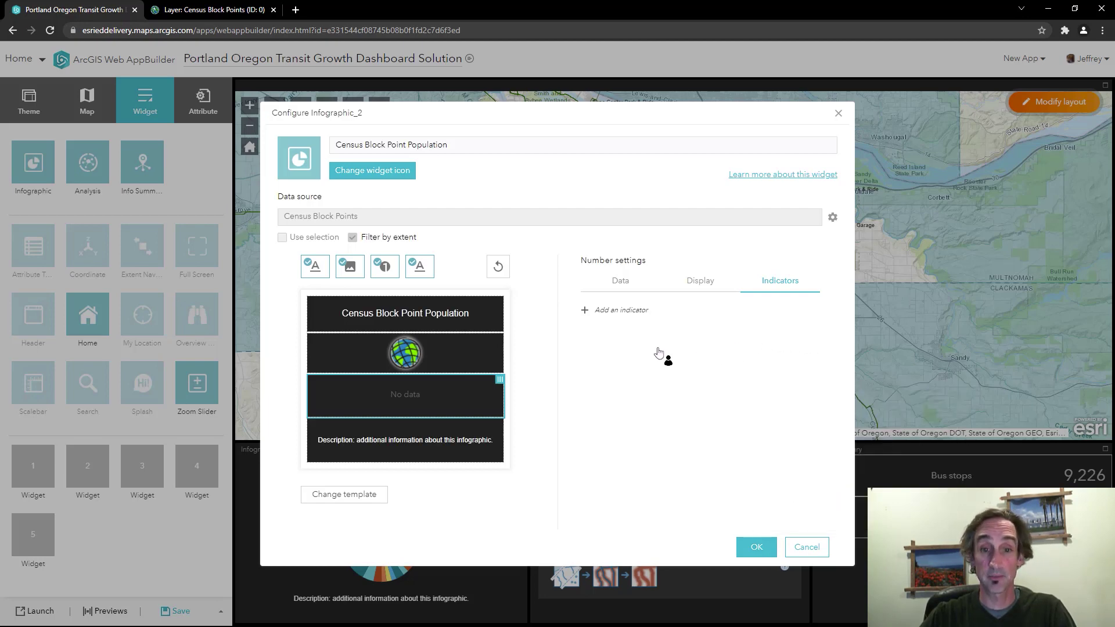
click(756, 548)
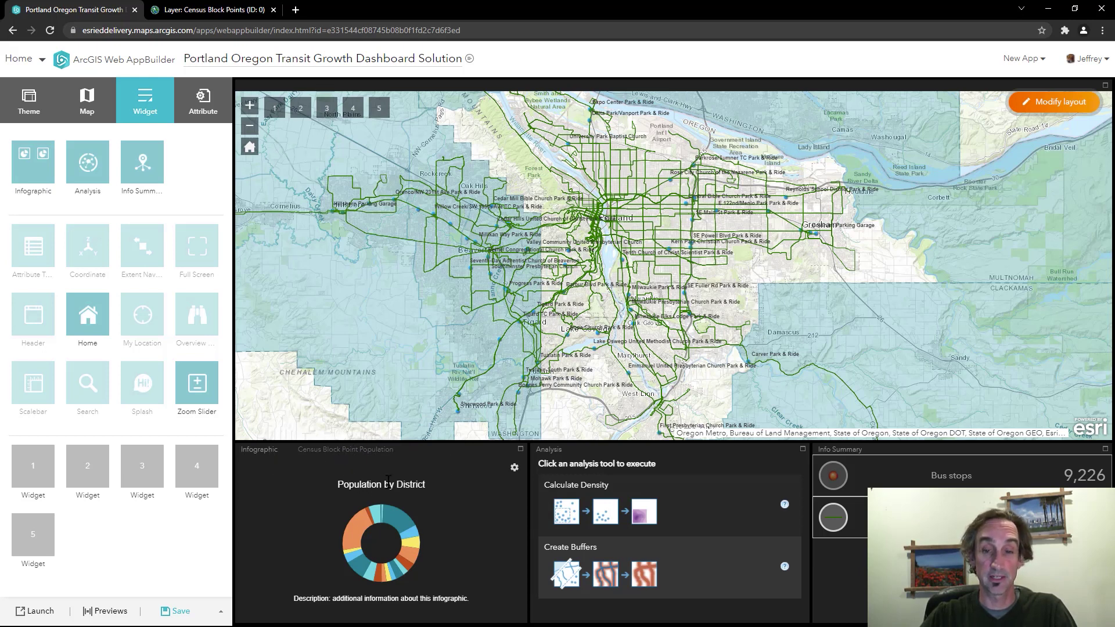
- Switch the bottom-left panel to Census Block Point Population, showing a summed population of 51,996.00
click(355, 450)
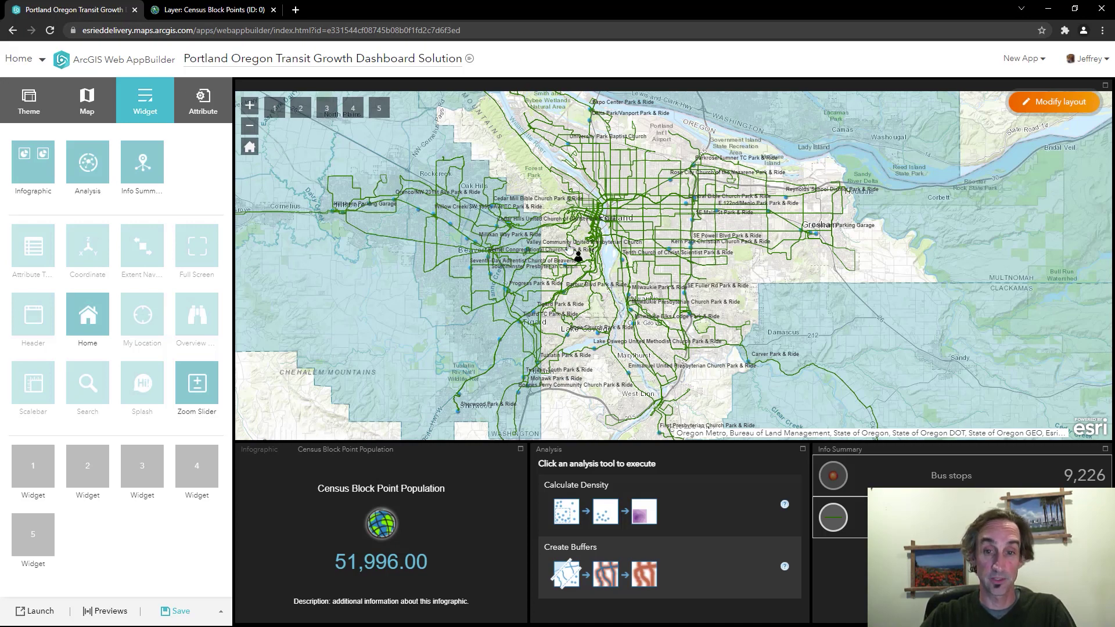
- Zoom the map into downtown Portland (301 bus stops) and return to the Population by District chart
drag(549, 194, 608, 247)
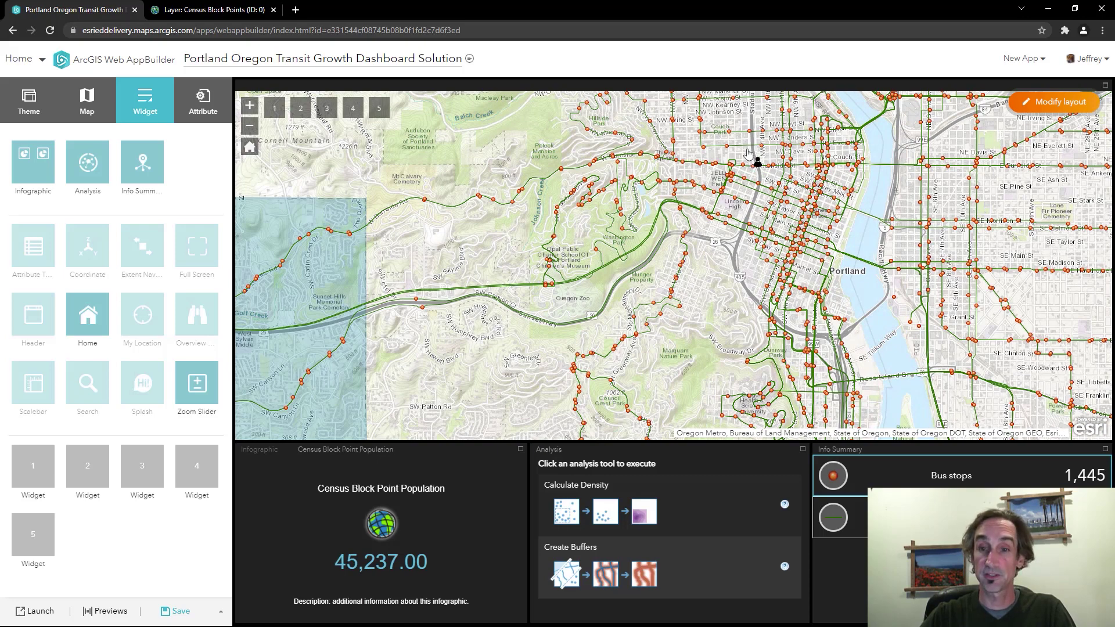
drag(737, 125, 856, 210)
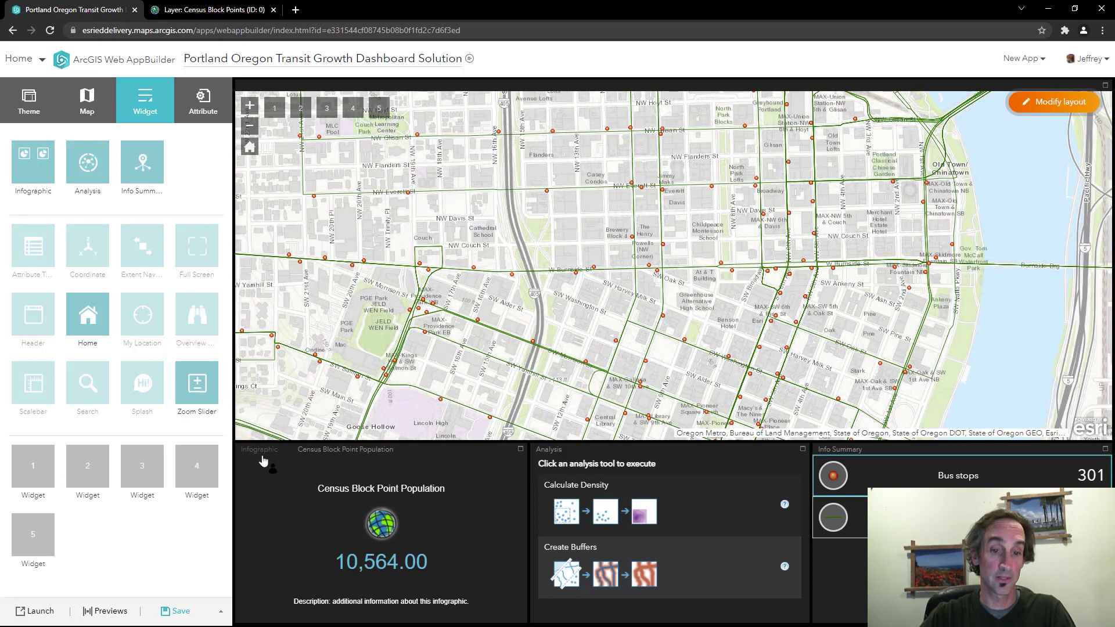
click(261, 452)
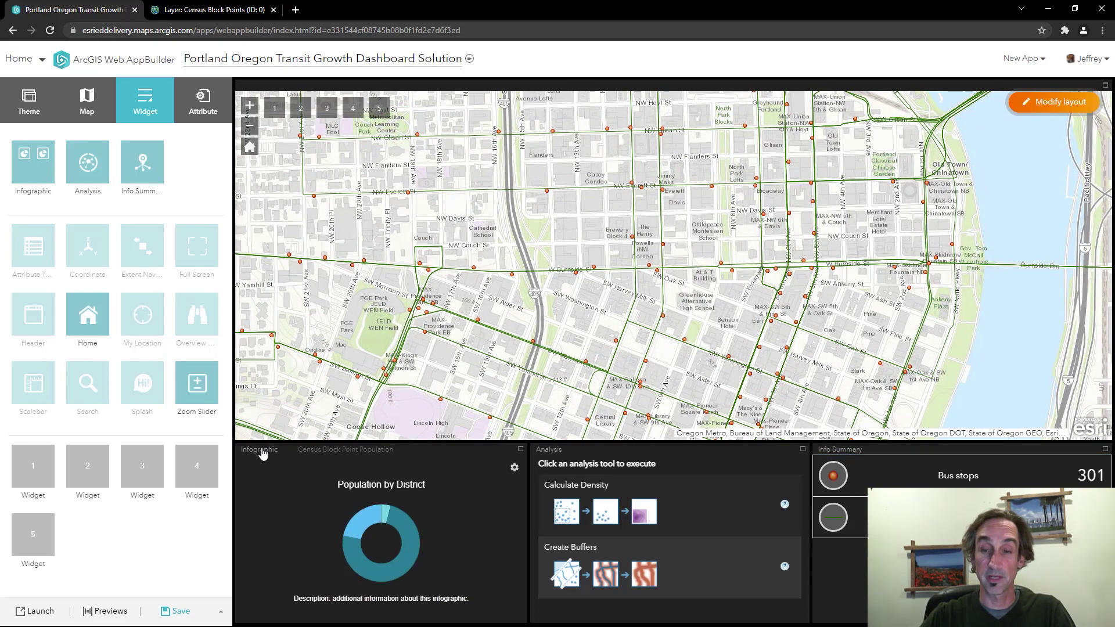